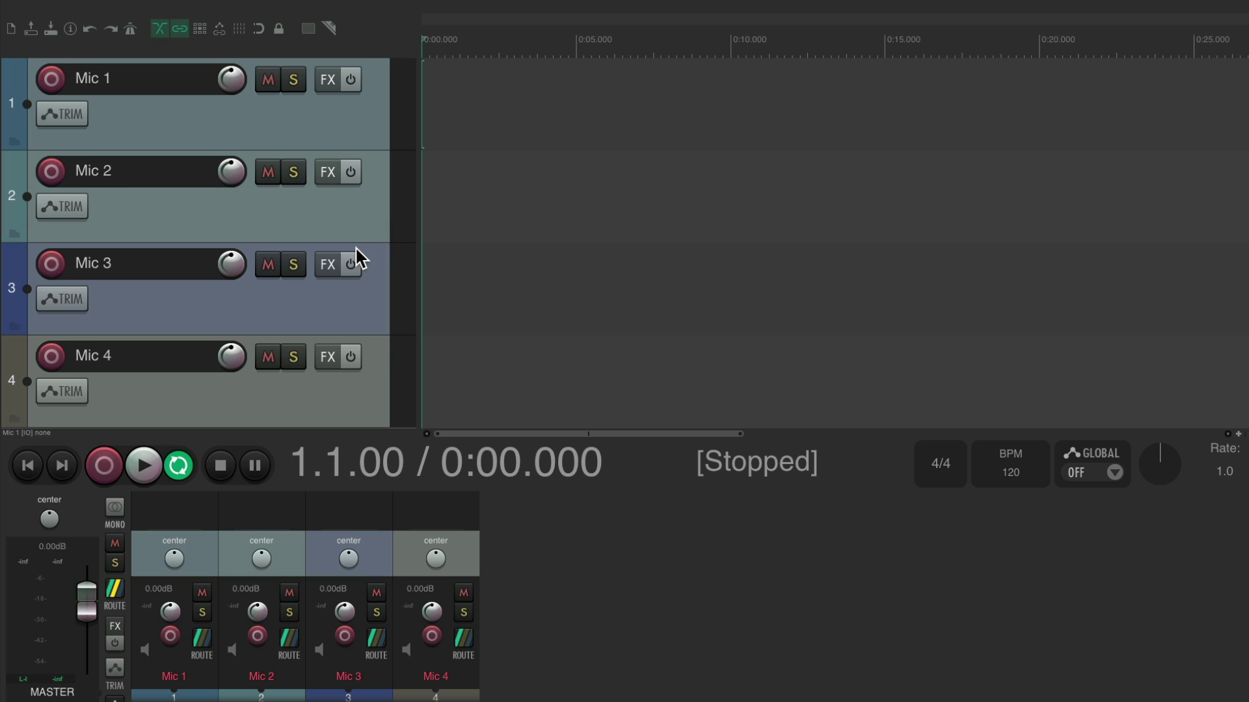
# - Arm the Mic 1, Mic 2, Mic 3 and Mic 4 tracks for recording
pyautogui.click(51, 78)
pyautogui.click(51, 171)
pyautogui.click(51, 264)
pyautogui.click(52, 356)
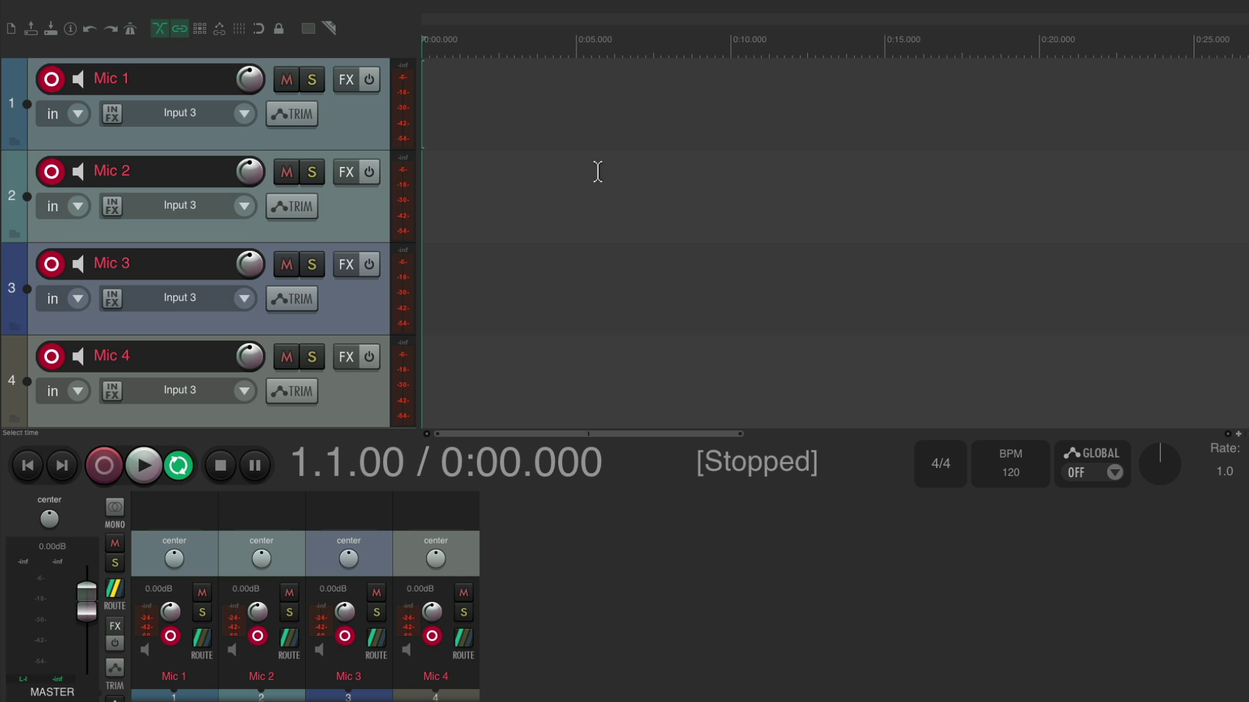
# - Record a short test take on the four armed tracks, stop it and undo the recording
pyautogui.hotkey('ctrl', 'r')
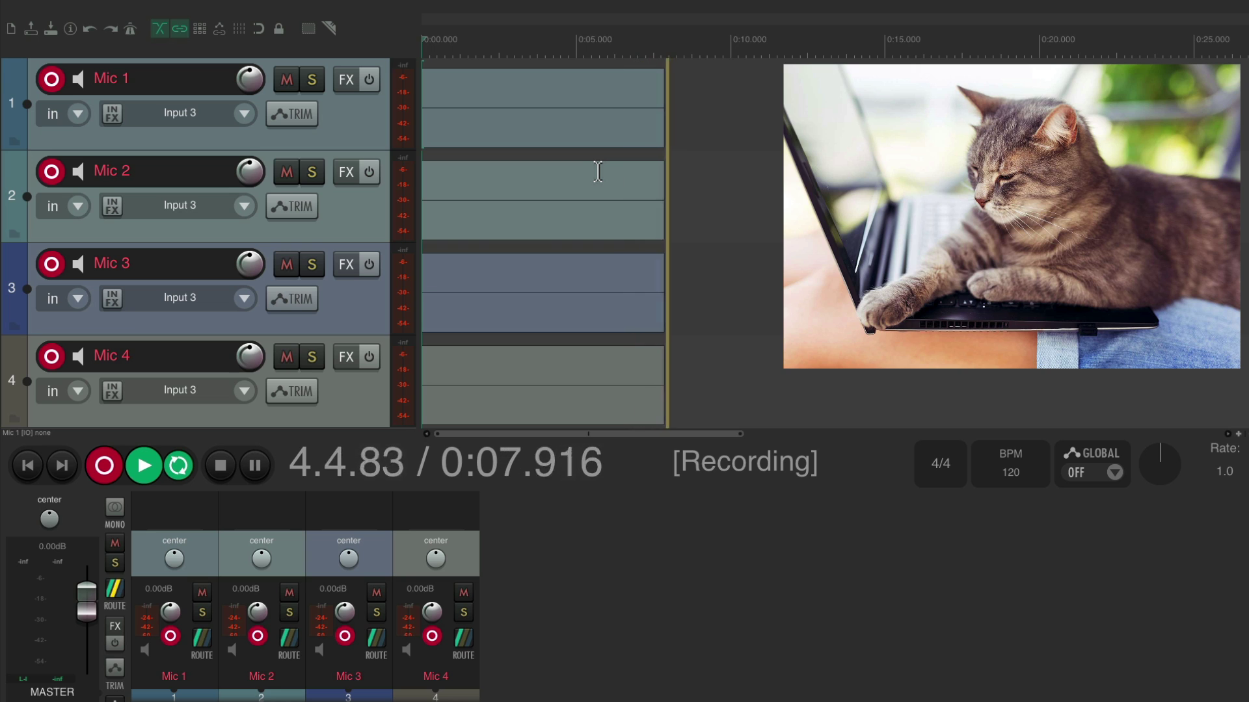
pyautogui.press('space')
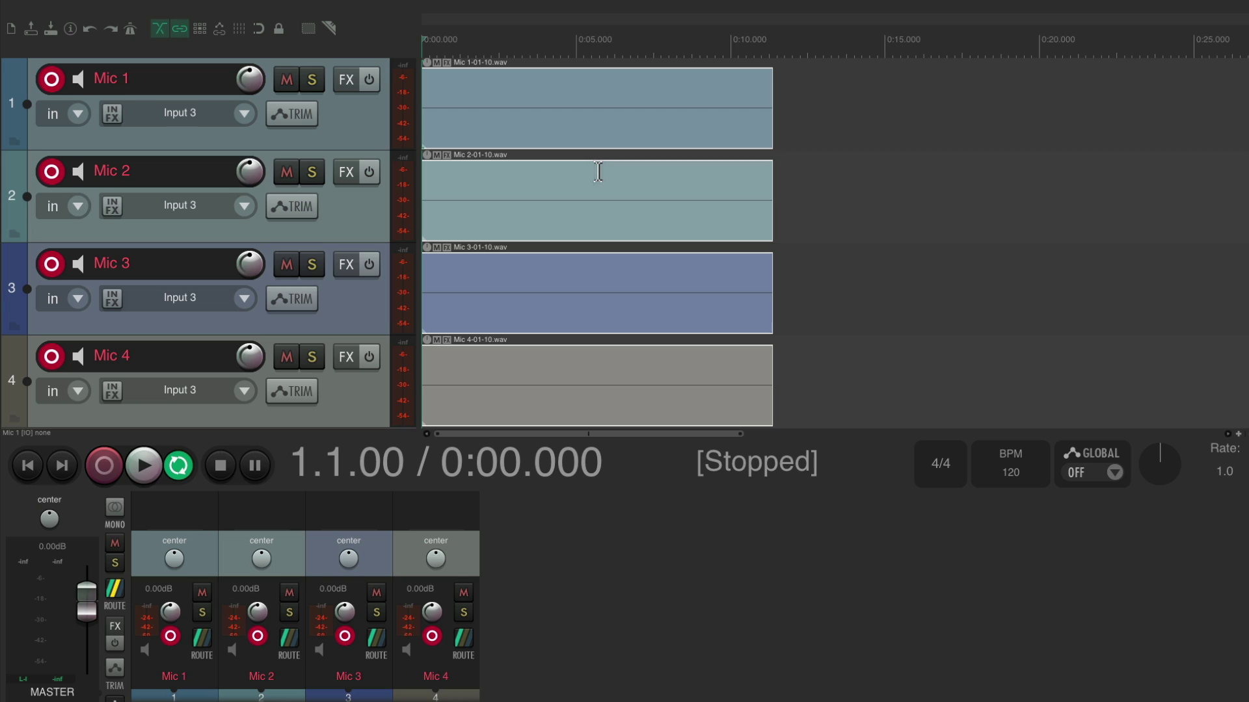
pyautogui.hotkey('ctrl', 'z')
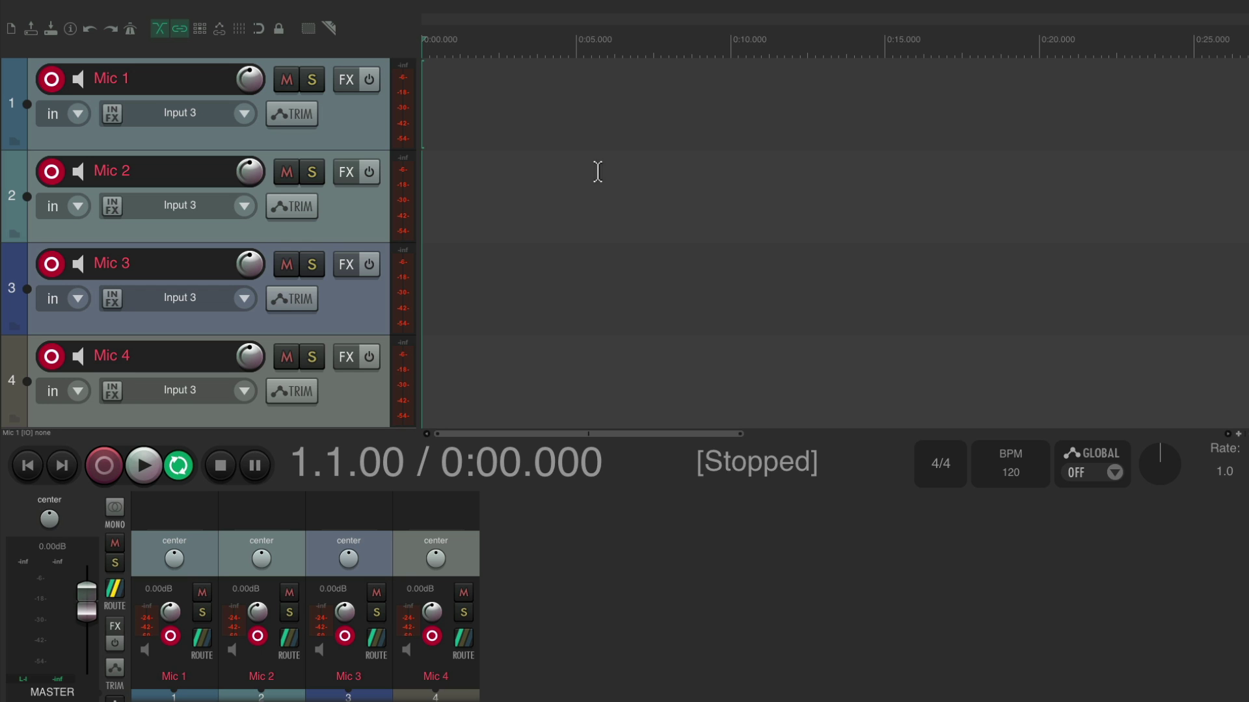
# - Start recording on the four armed tracks and open a new project tab while recording runs
pyautogui.press('super+r')
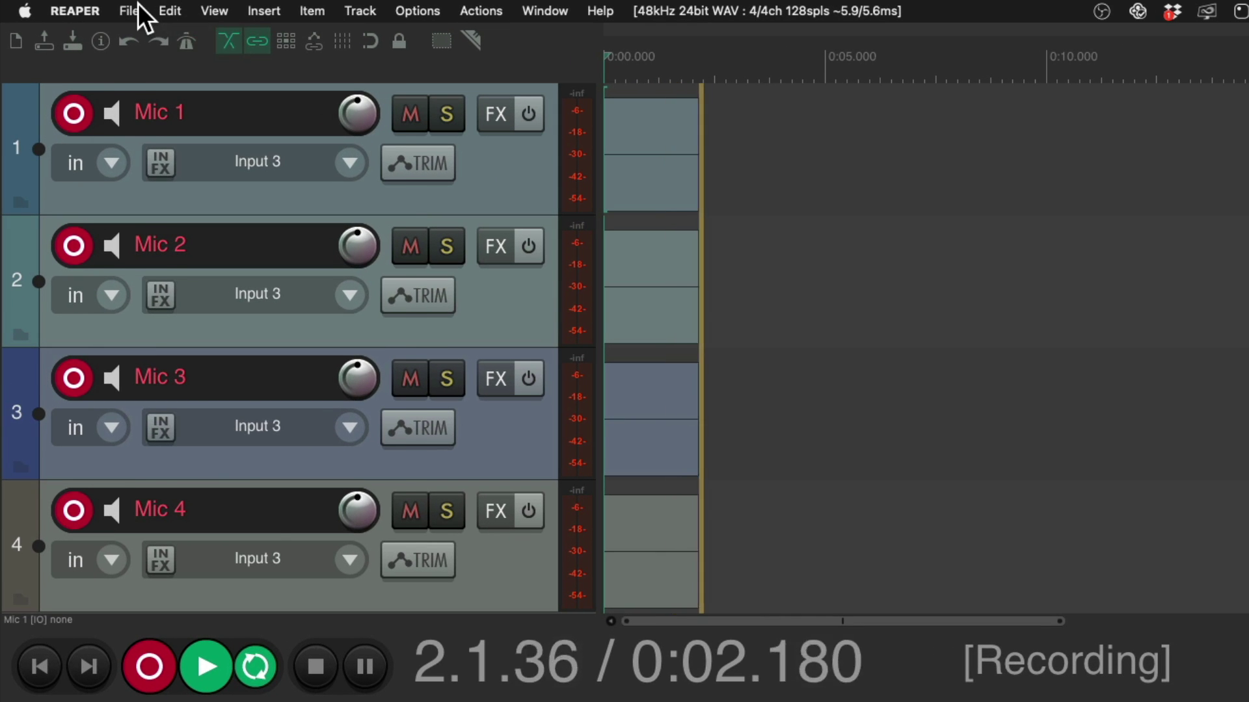
pyautogui.click(135, 11)
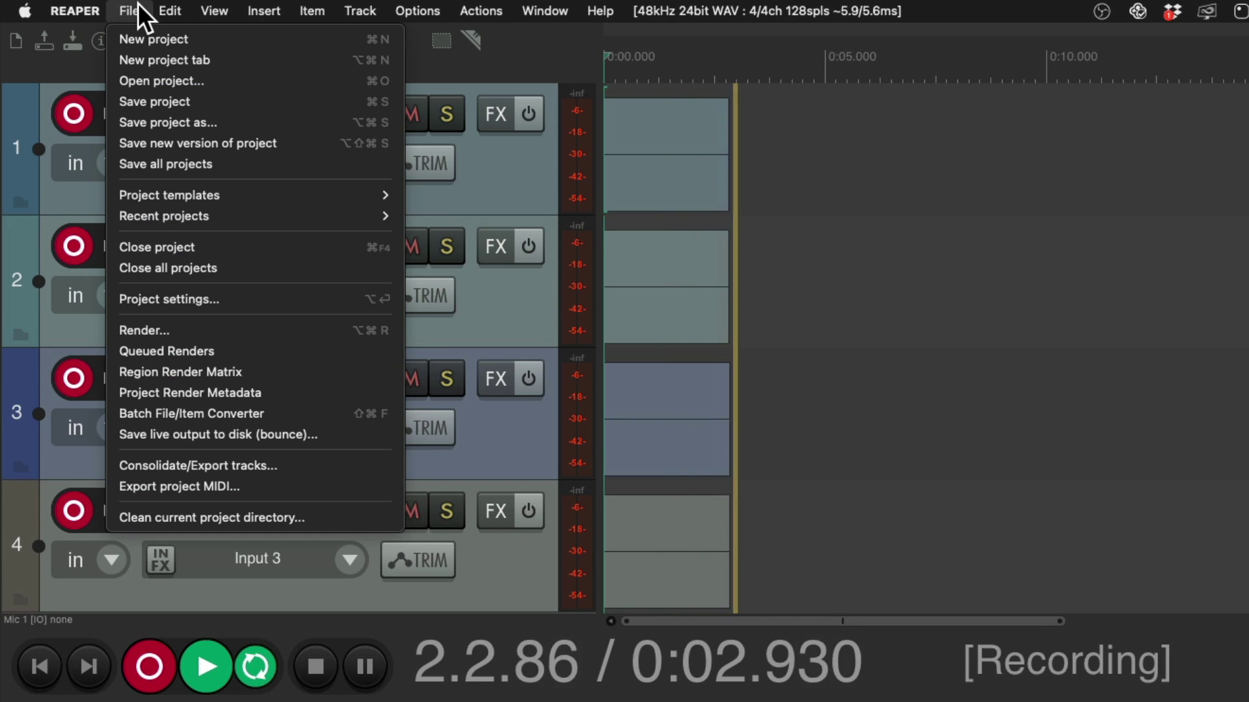
pyautogui.click(119, 58)
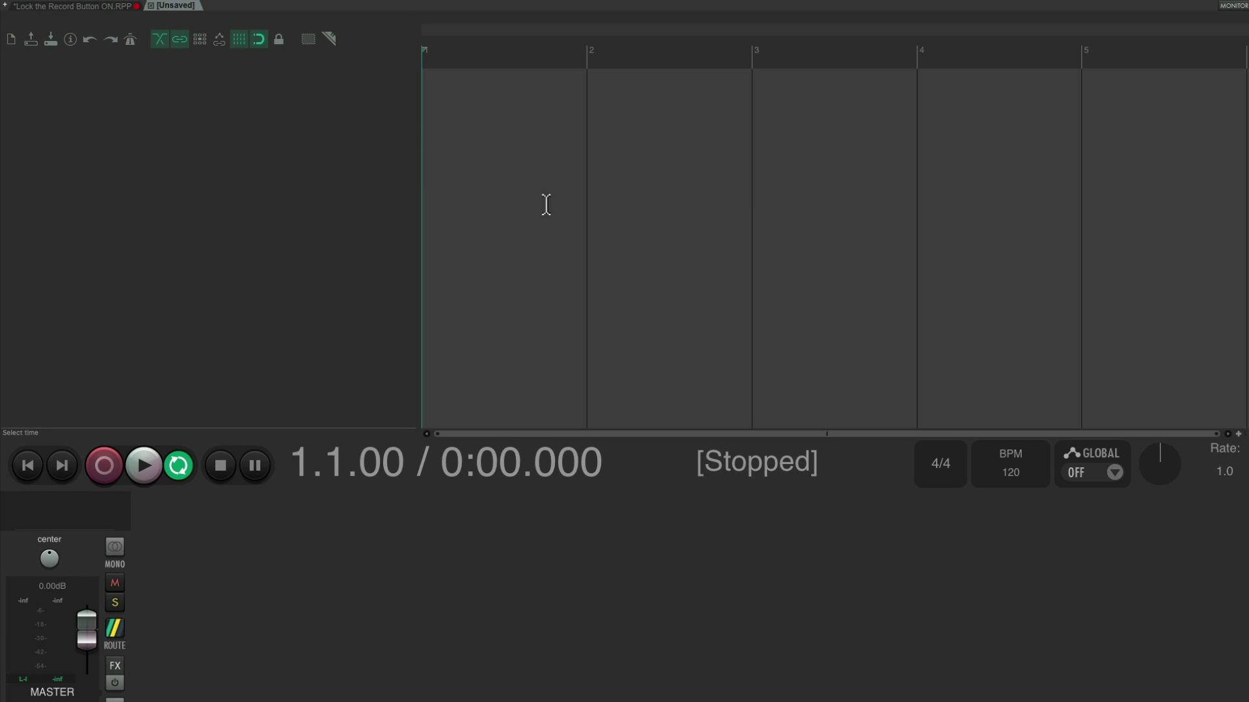
# - Play and stop the empty project, and switch between the two project tabs to check the running recording
pyautogui.press('space')
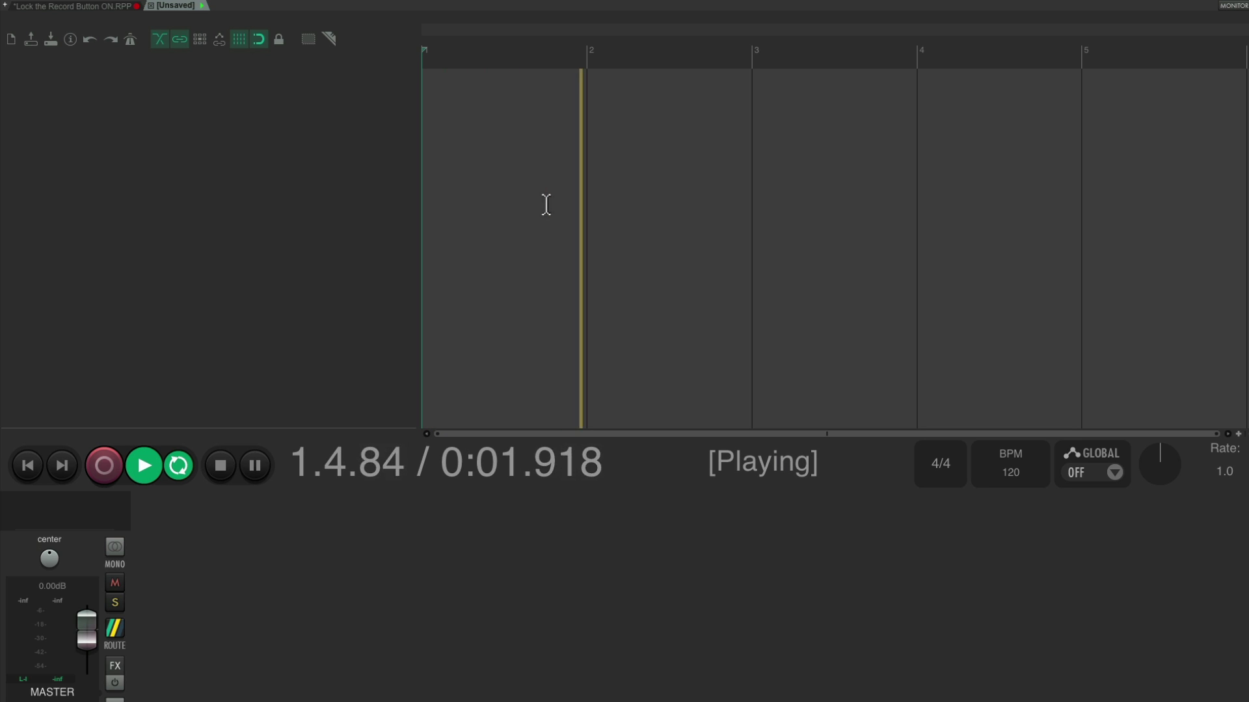
pyautogui.press('space')
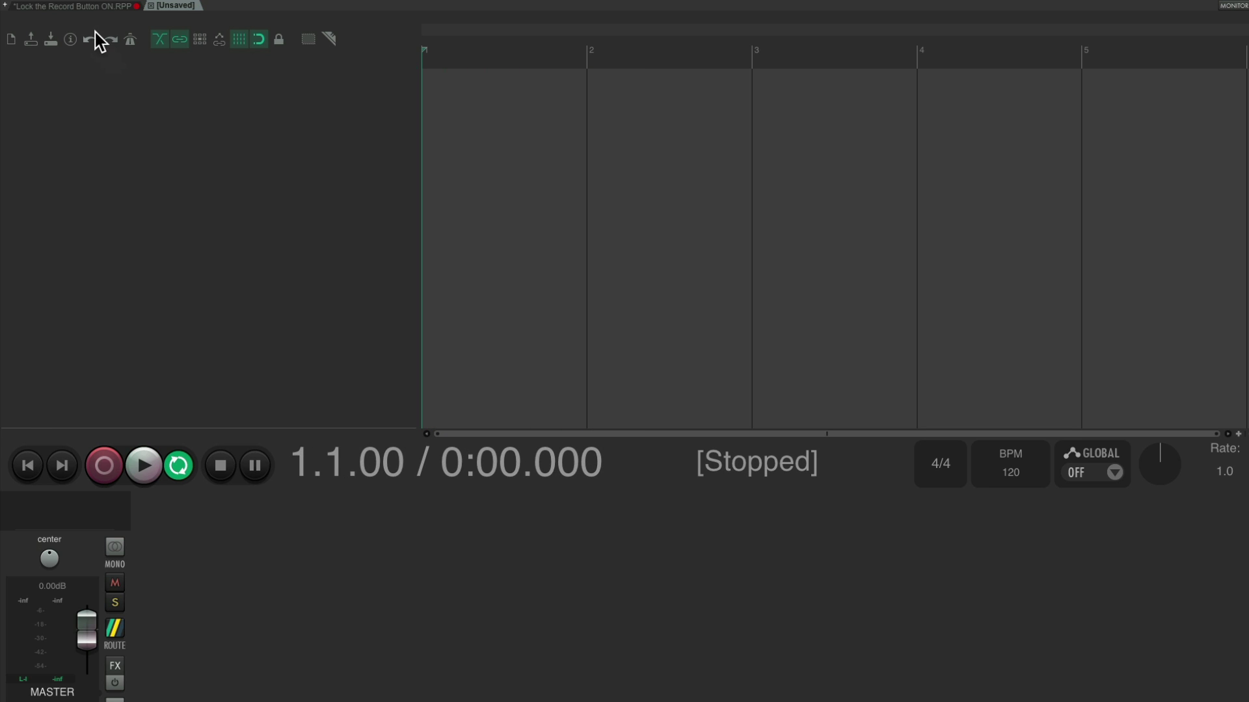
pyautogui.click(83, 8)
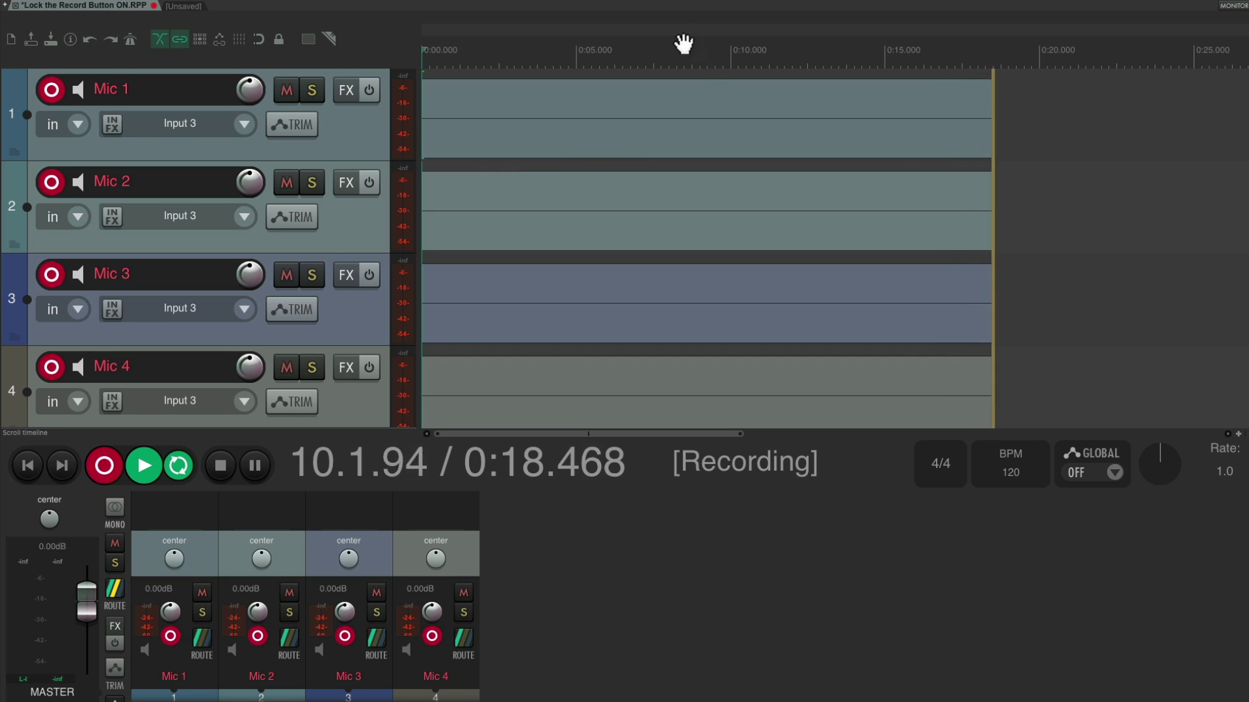
pyautogui.scroll(-4, 647, 67)
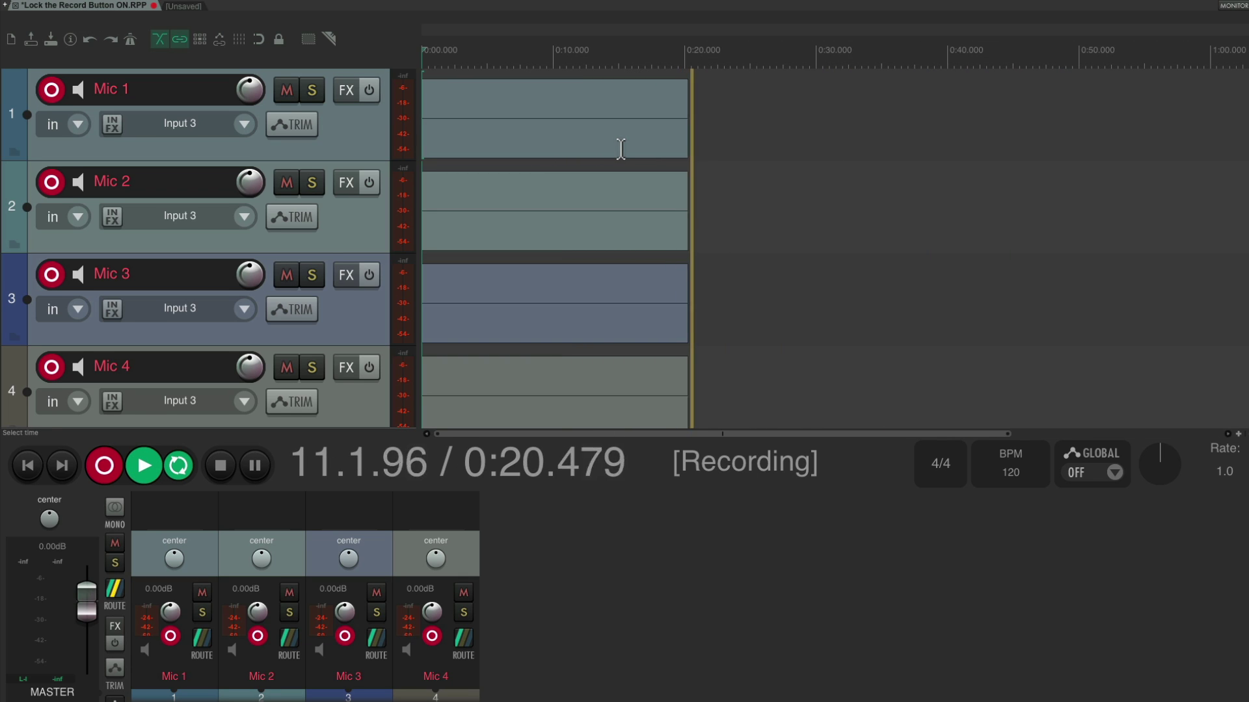
pyautogui.click(188, 6)
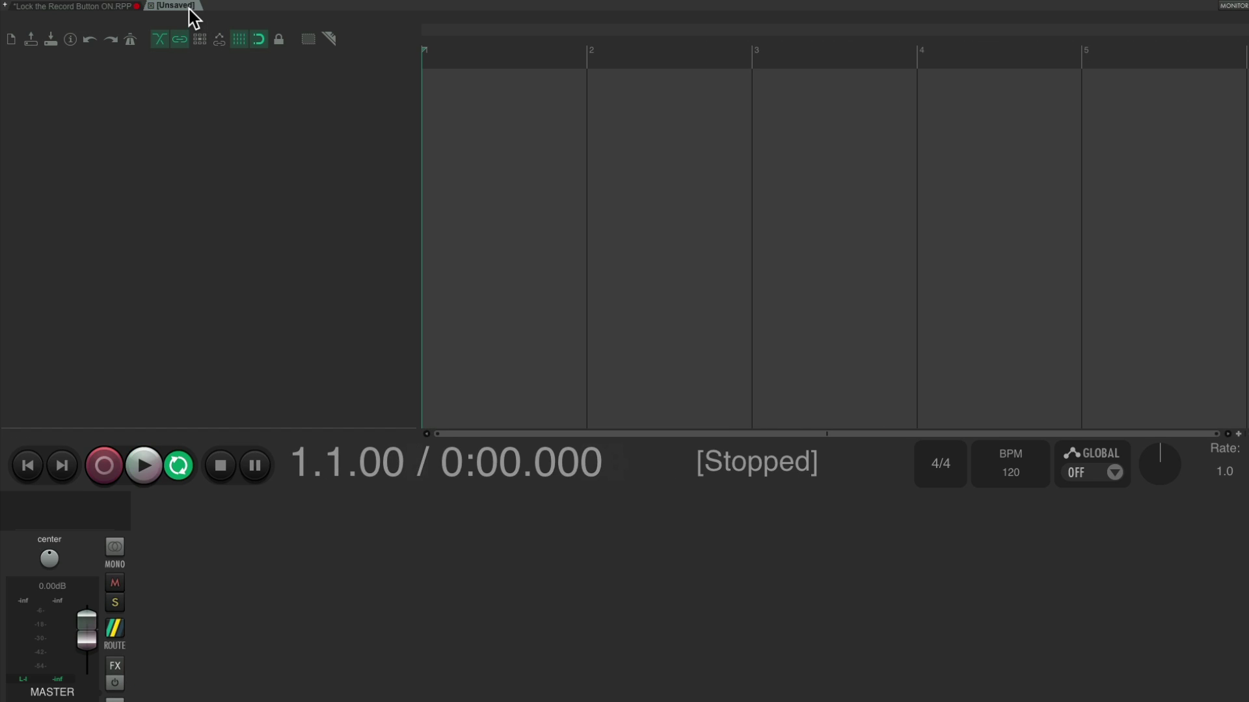
pyautogui.click(110, 8)
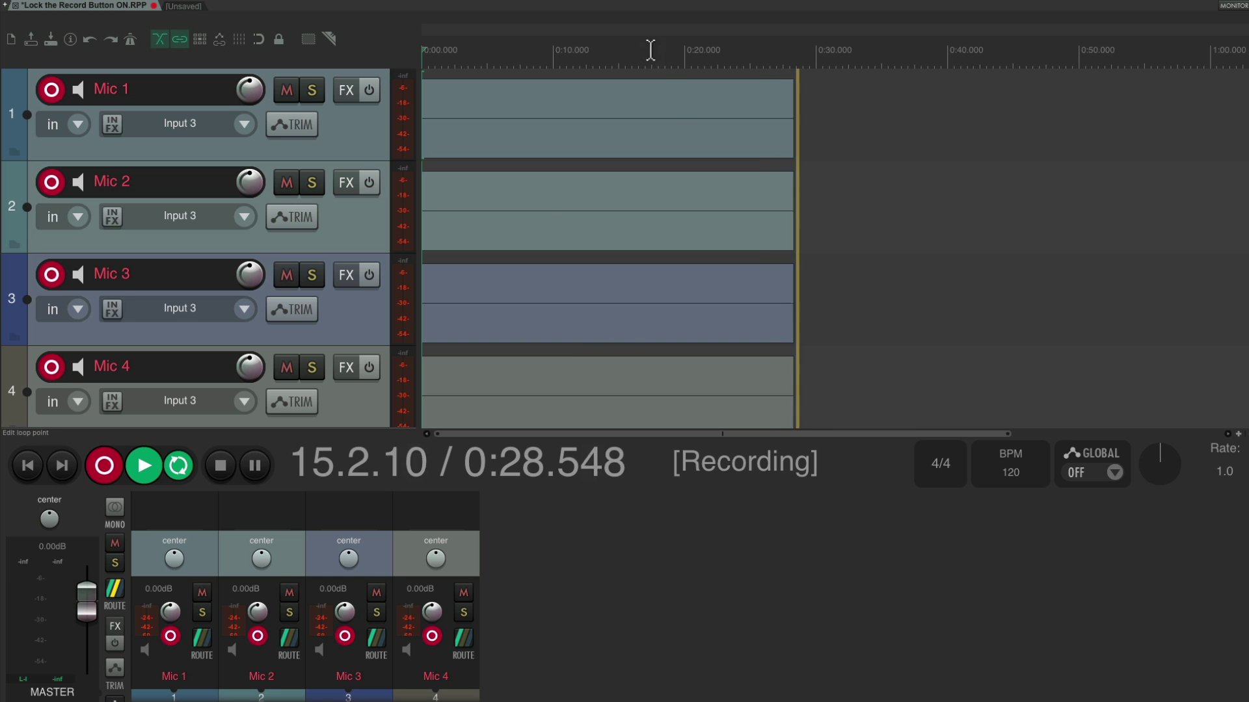
pyautogui.scroll(-1, 641, 43)
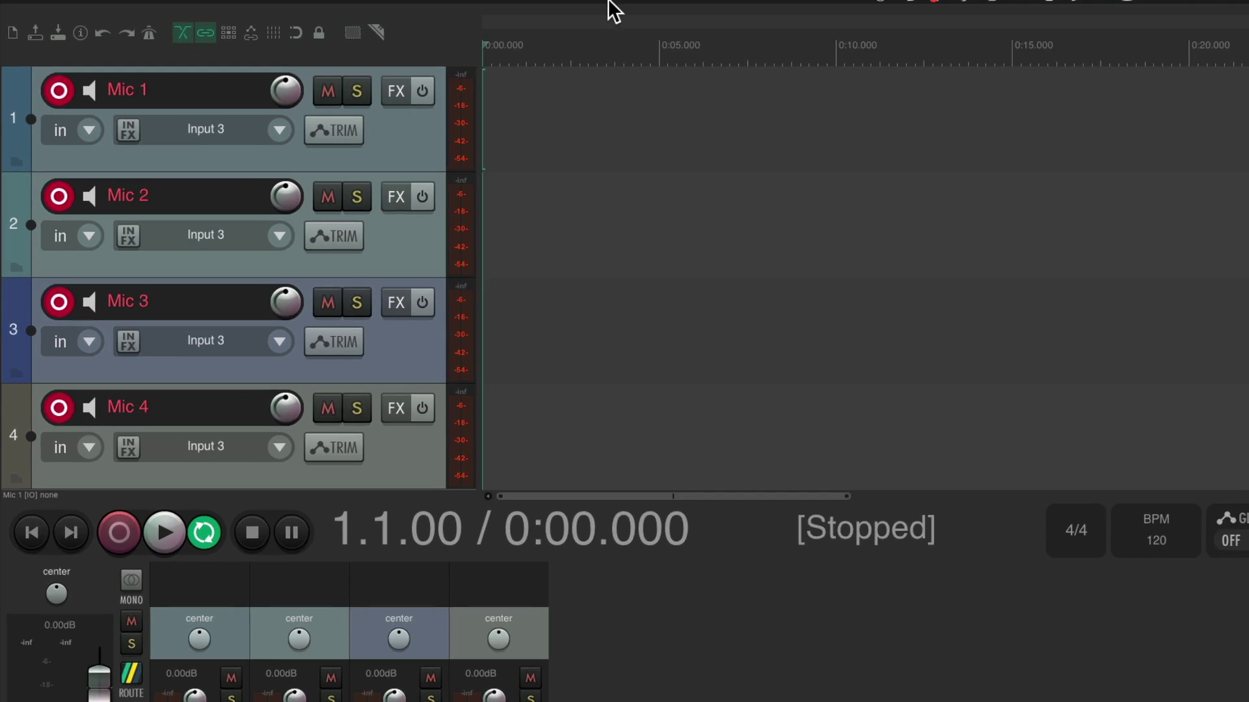
# - Filter the action list for "transport" and sort it by shortcut to review the Main section's transport shortcuts
pyautogui.moveTo(405, 20)
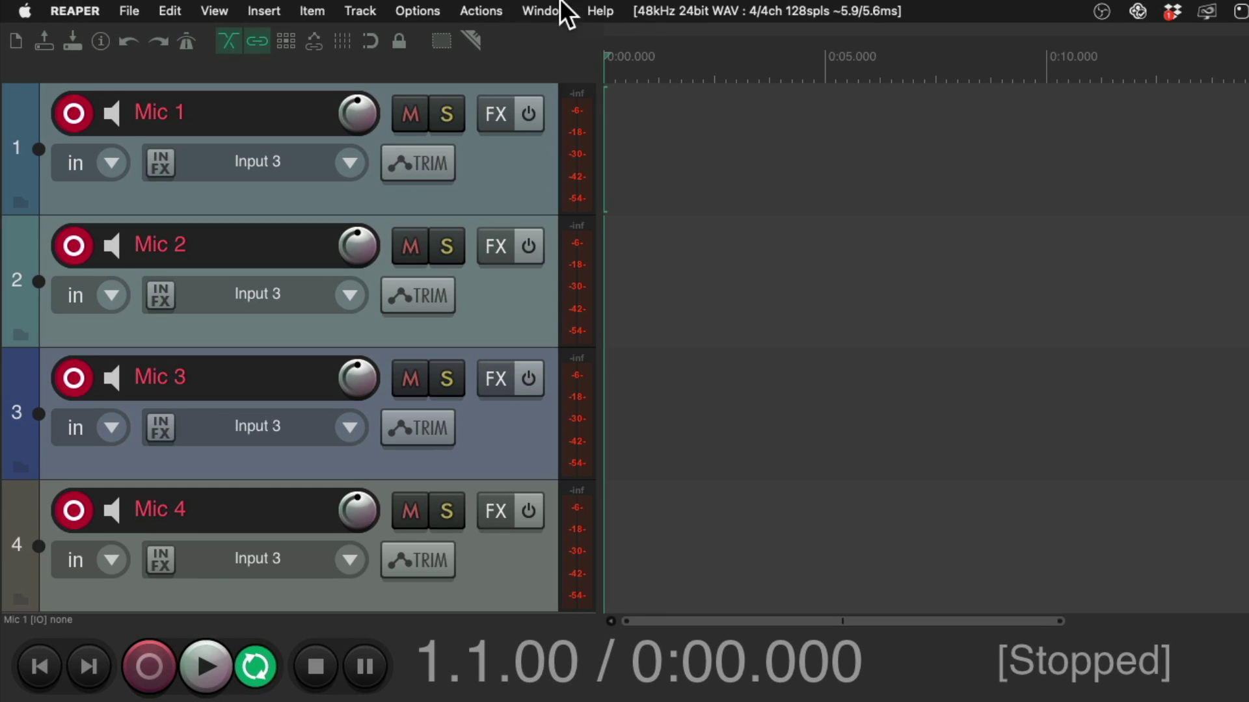
pyautogui.click(489, 8)
pyautogui.click(459, 37)
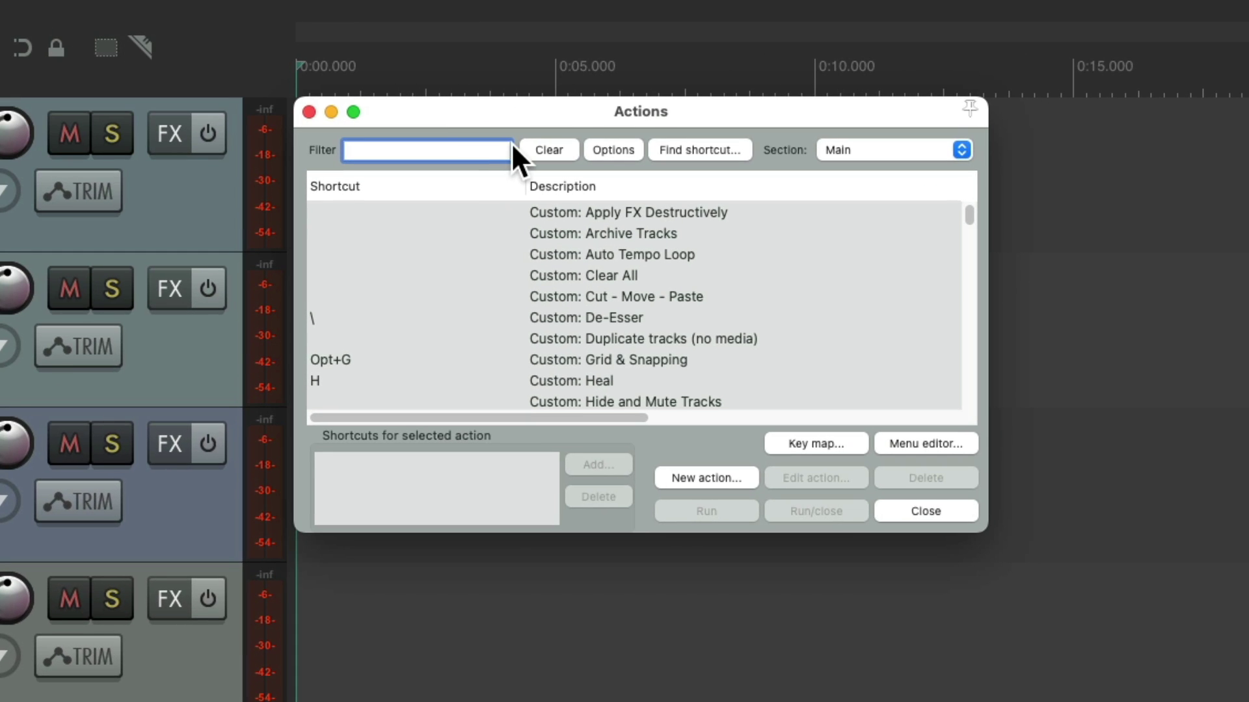
pyautogui.write('transport')
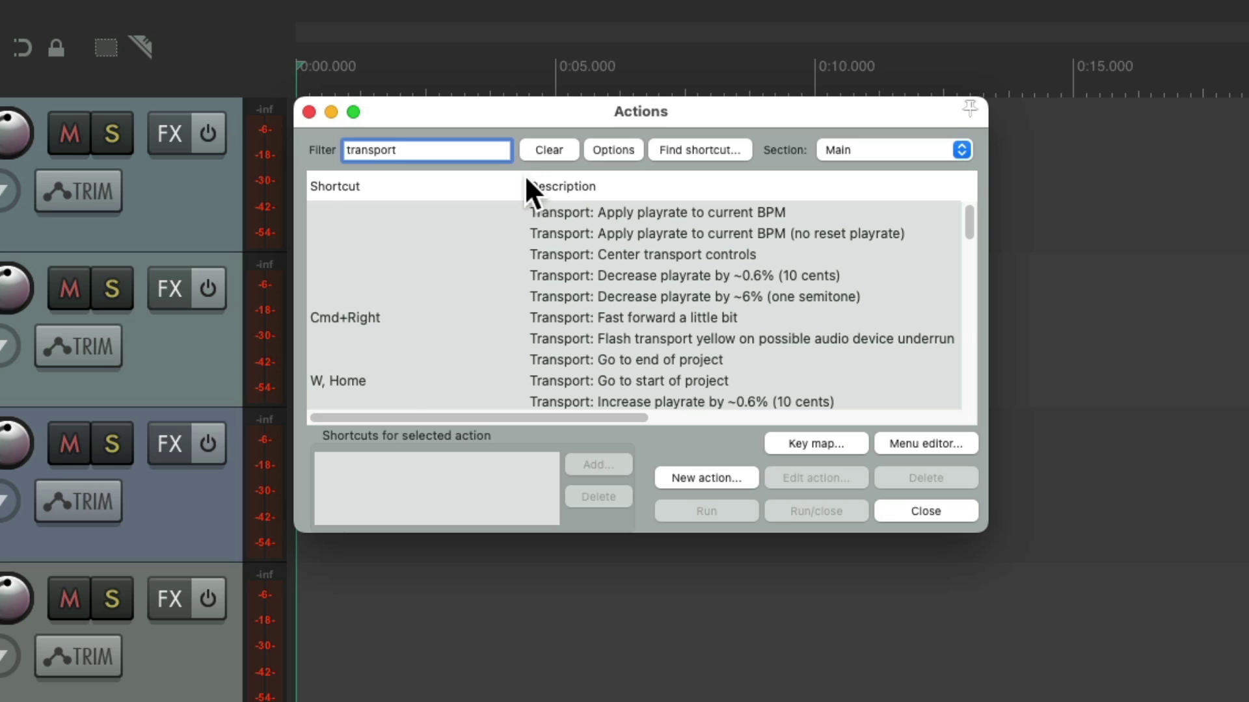
pyautogui.click(469, 185)
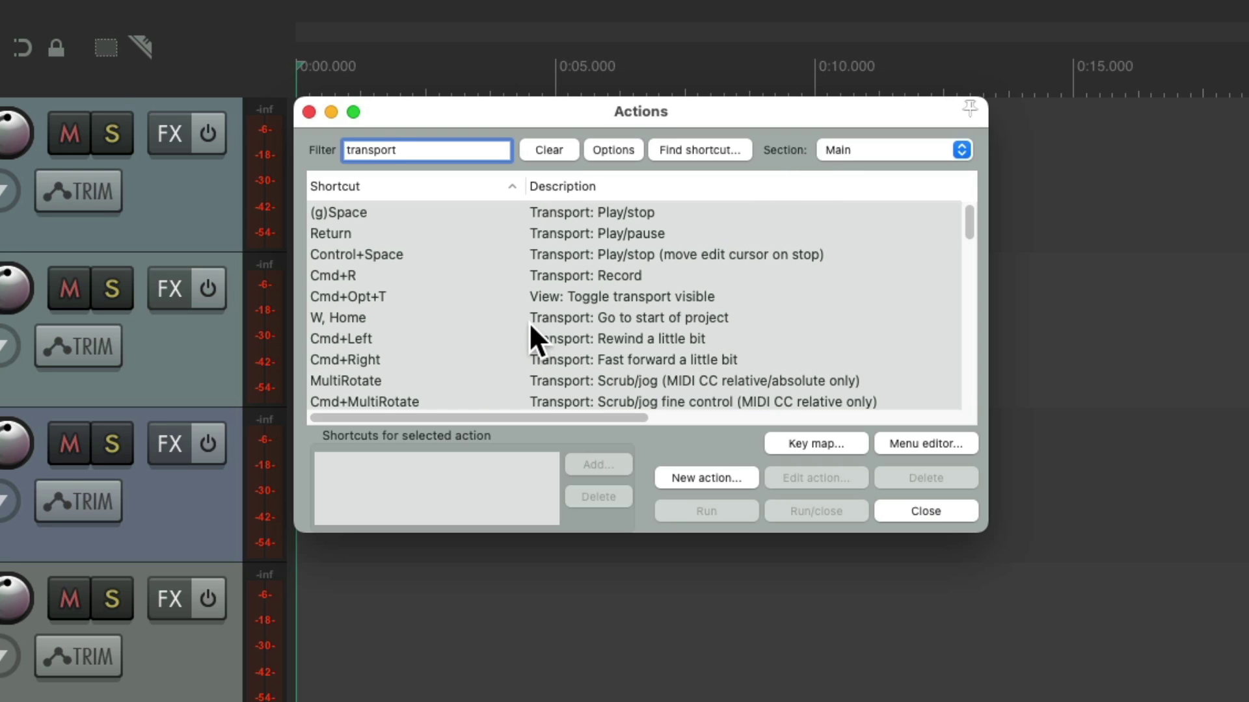
# - Examine the transport actions and their shortcuts in the Main (alt recording) section, and close the action list
pyautogui.click(903, 150)
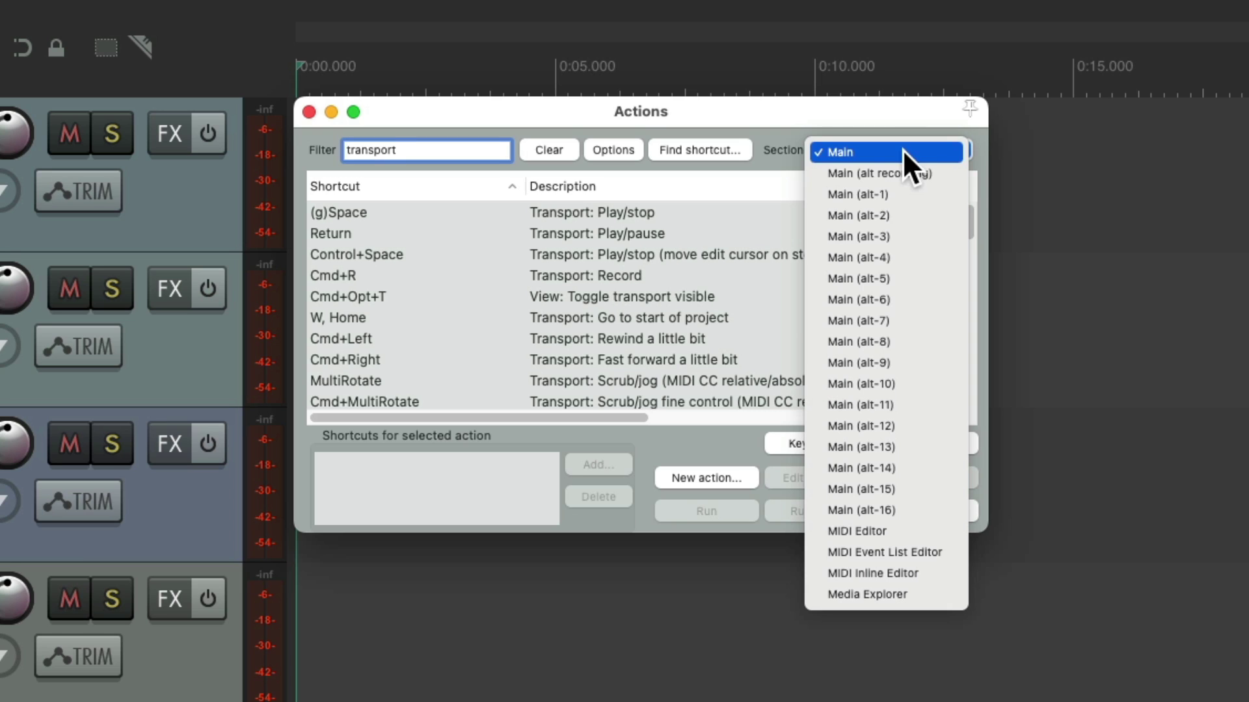
pyautogui.click(947, 173)
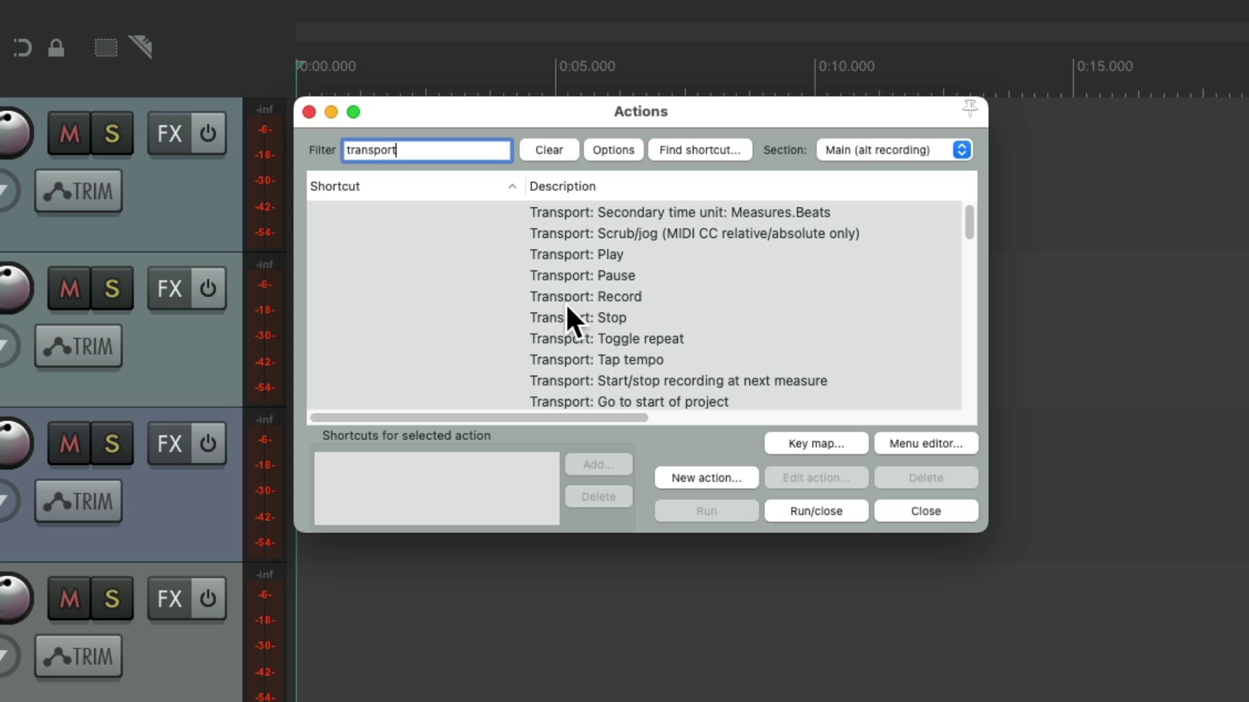
pyautogui.scroll(-15, 565, 303)
pyautogui.scroll(15, 564, 303)
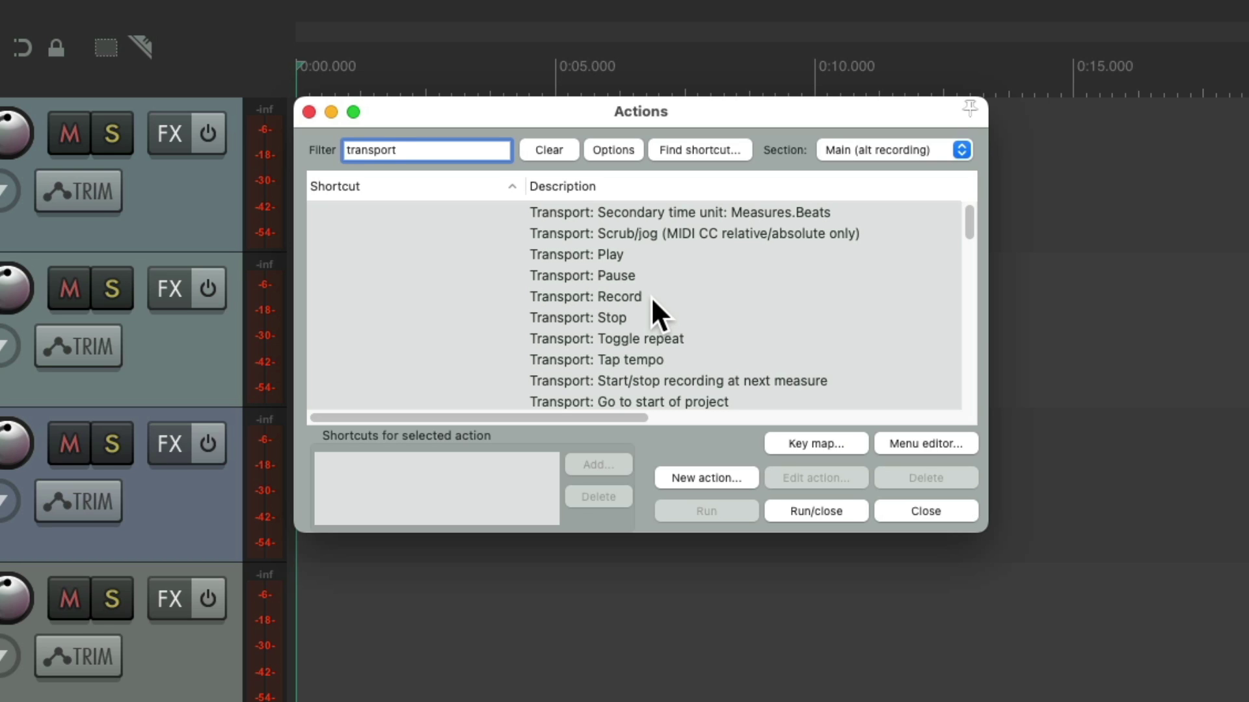
pyautogui.click(309, 112)
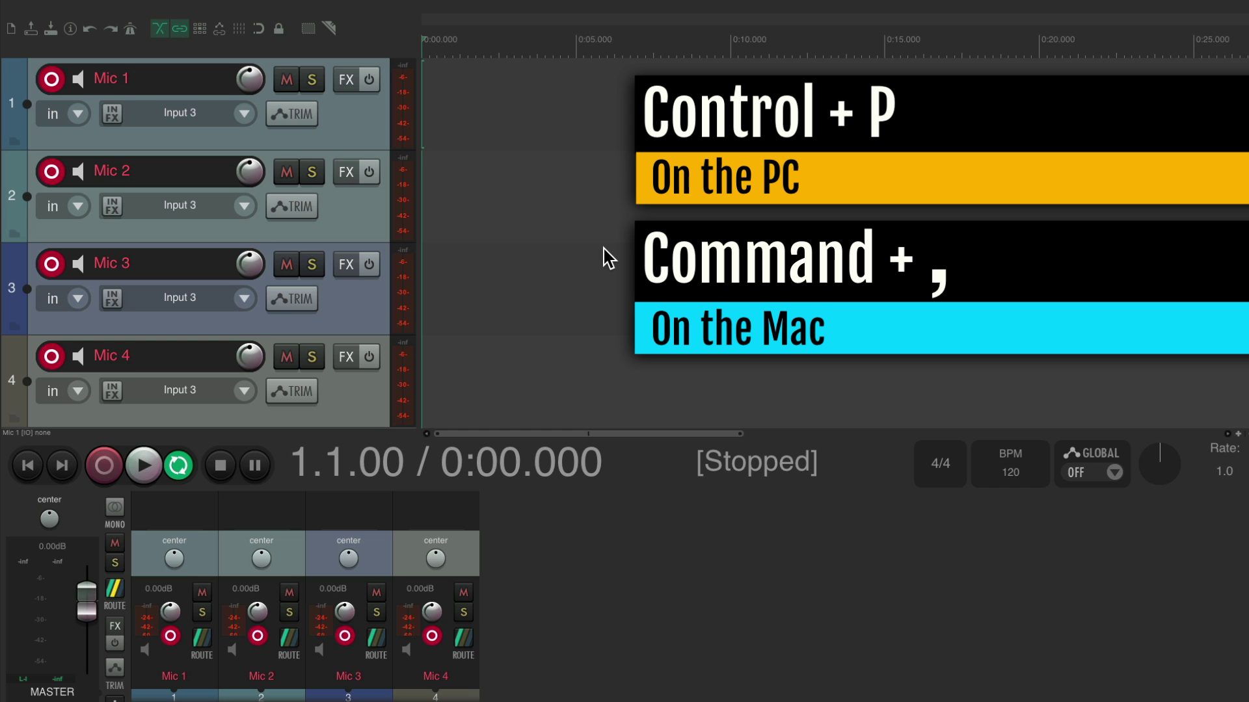
# - Enable "Use alternate keyboard section when recording" in the keyboard preferences and close the preferences
pyautogui.press('super+comma')
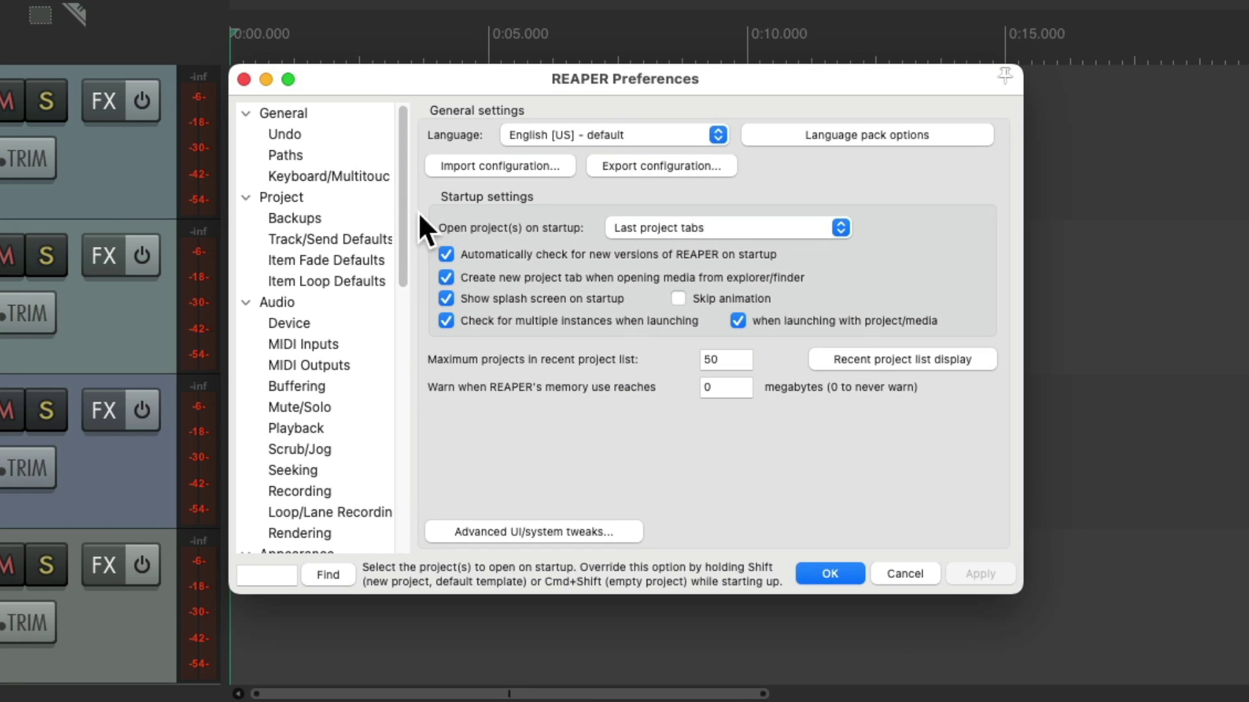
pyautogui.click(339, 177)
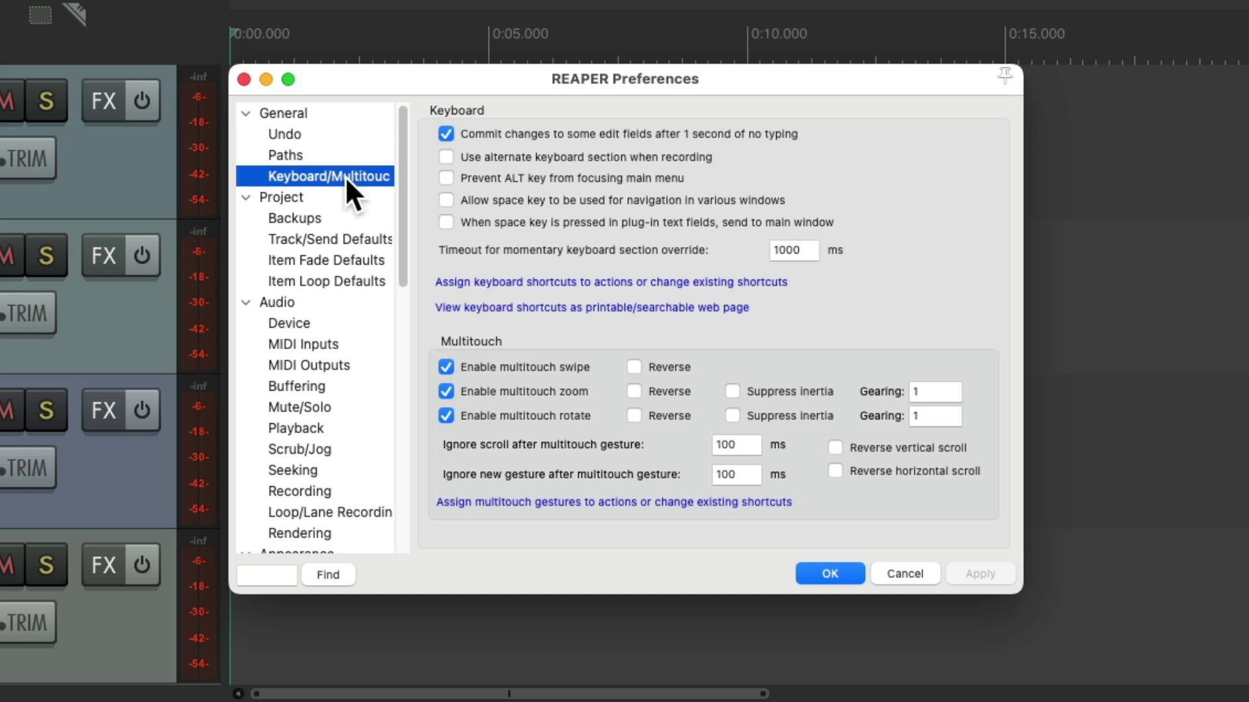
pyautogui.click(446, 158)
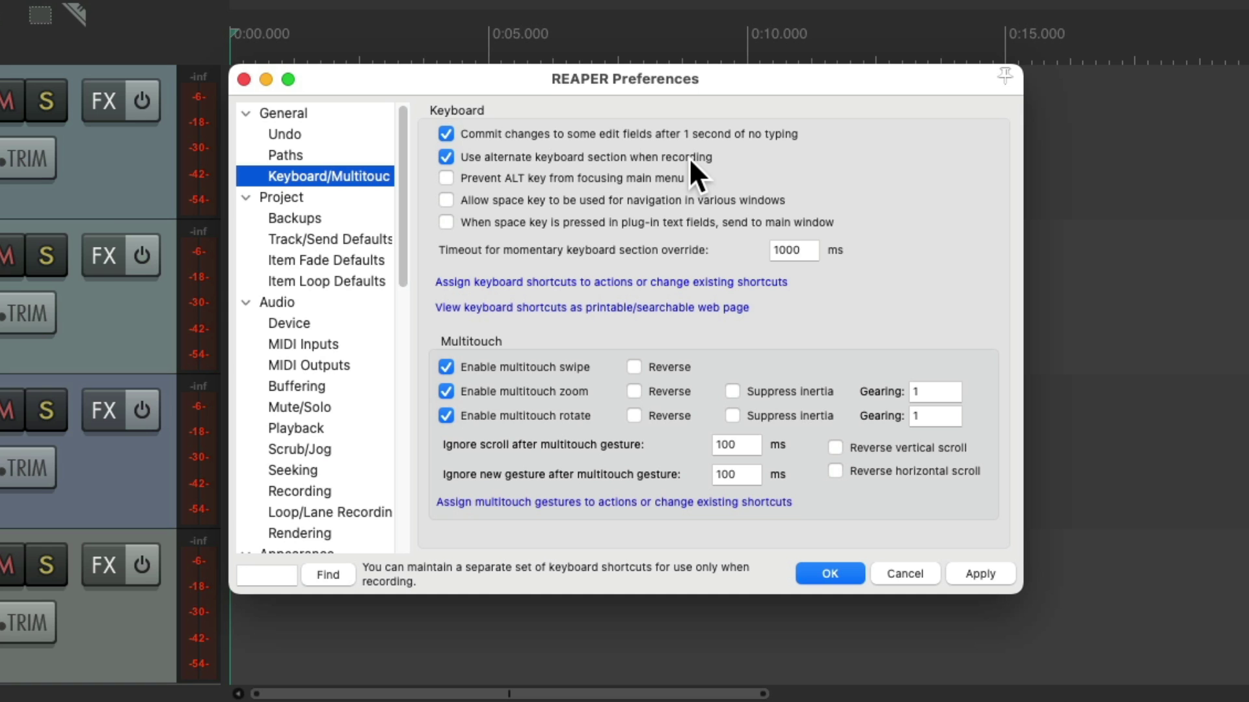
pyautogui.press('Escape')
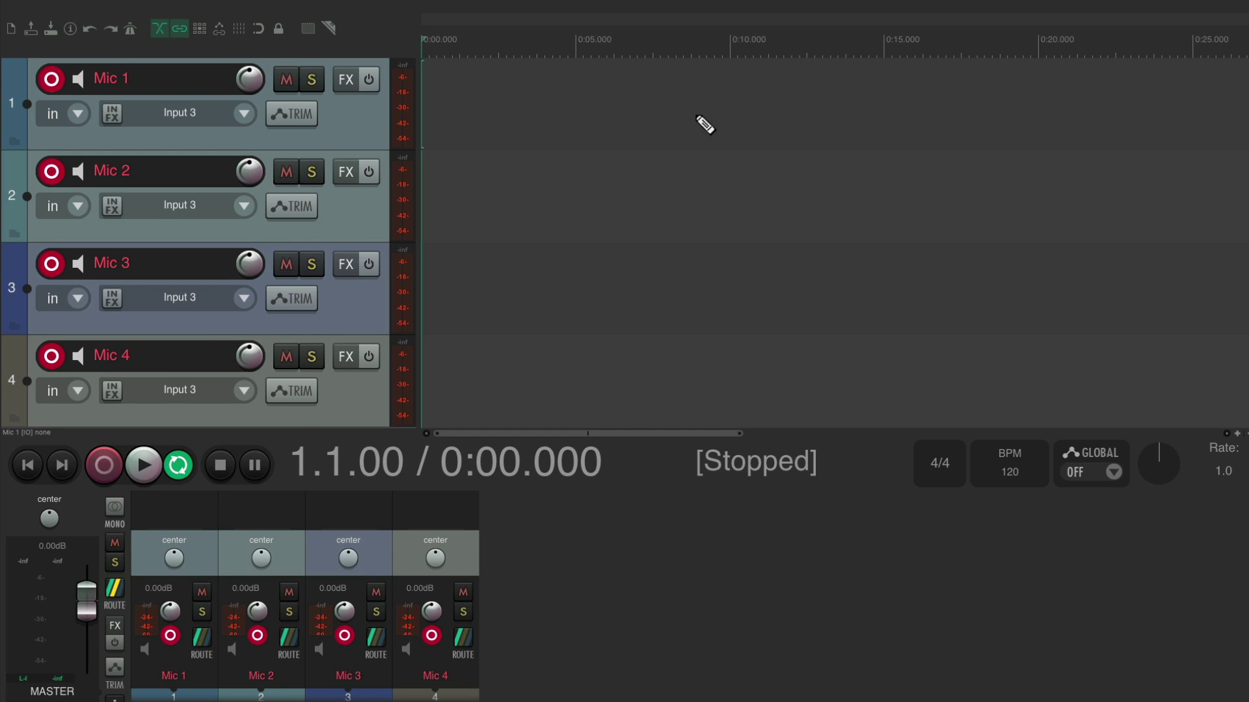
# - Reopen the action list and check the Main (alt recording) transport actions for assigned shortcuts
pyautogui.hotkey('shift', '/')
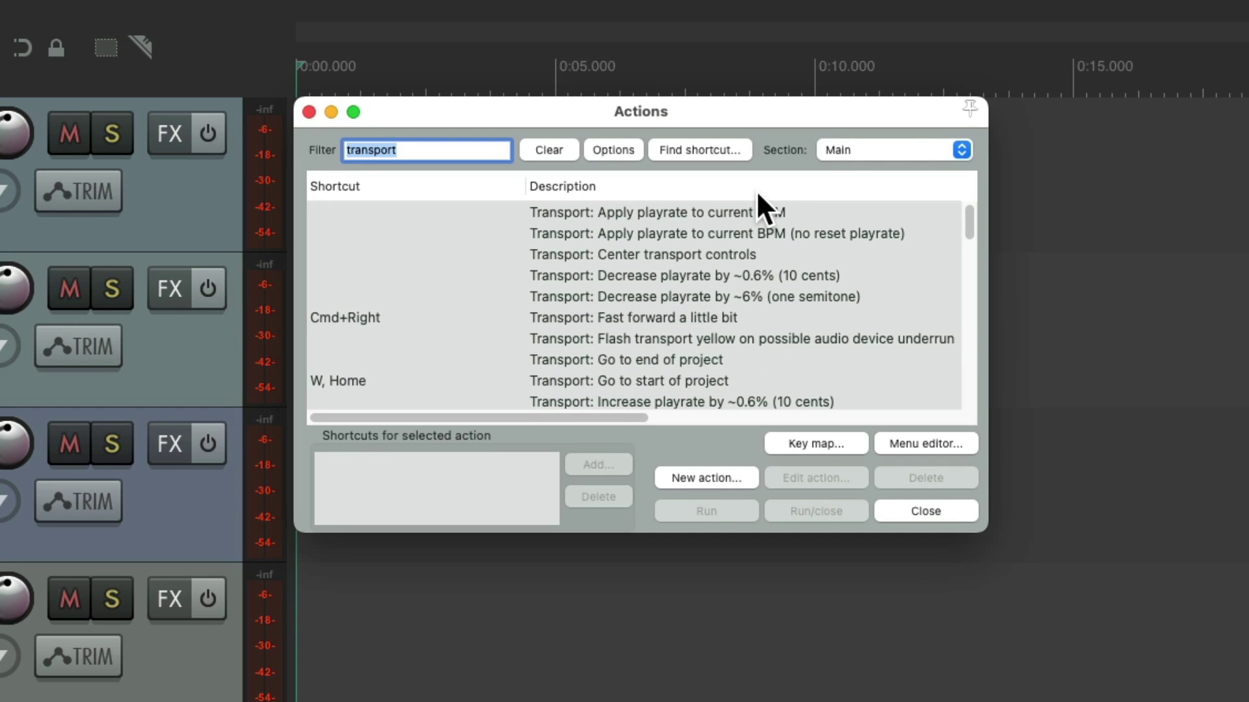
pyautogui.click(787, 84)
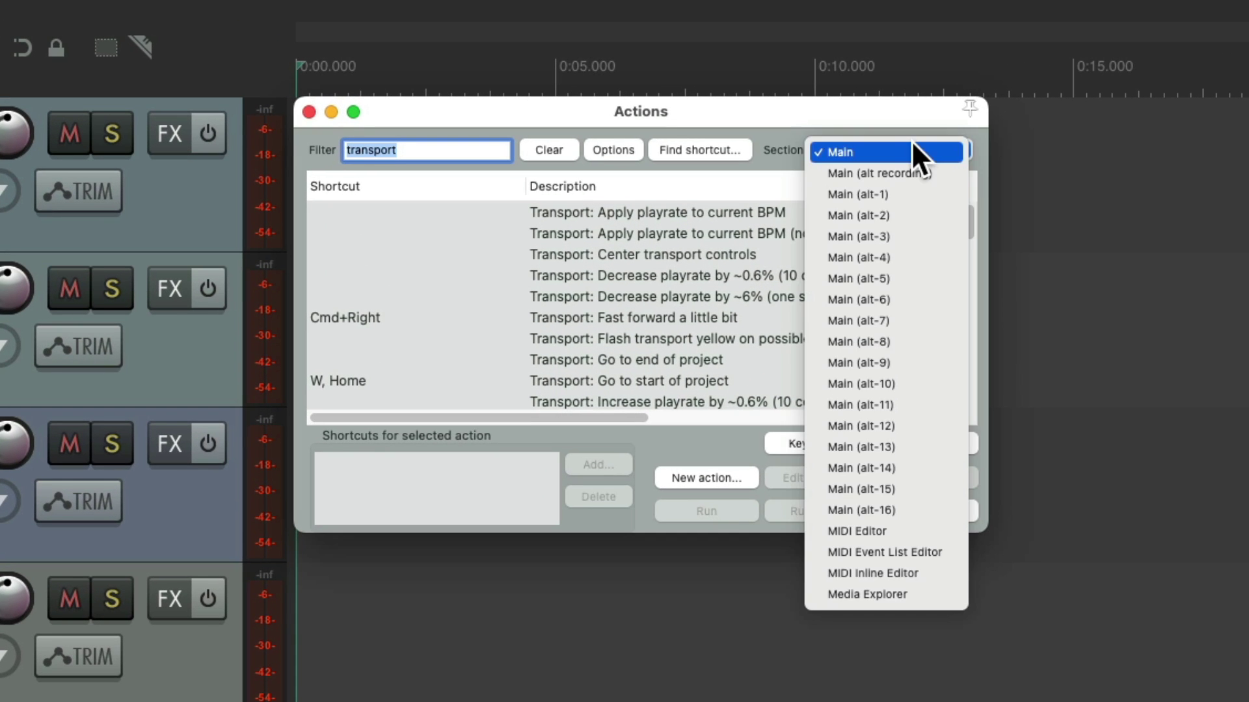
pyautogui.click(947, 169)
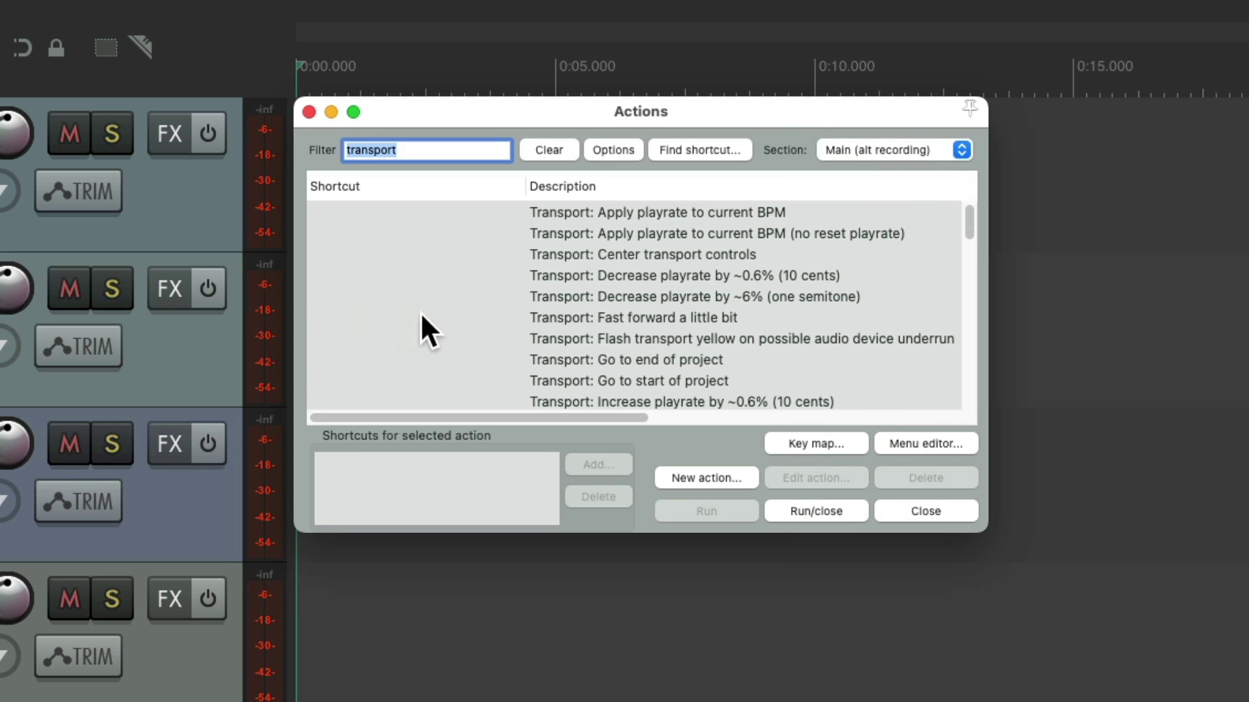
pyautogui.scroll(-10, 493, 303)
pyautogui.scroll(10, 493, 303)
pyautogui.press('Escape')
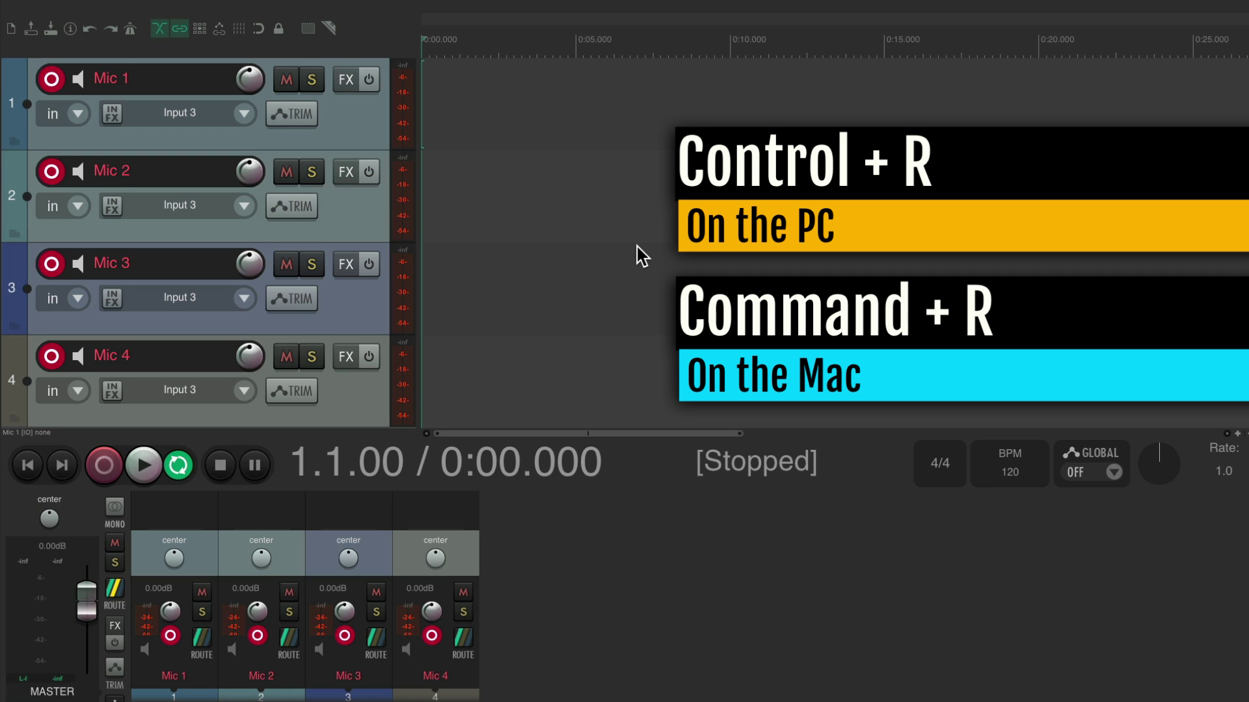
# - Start recording on the four armed tracks and place the edit cursor at about 8 seconds during recording
pyautogui.hotkey('ctrl', 'r')
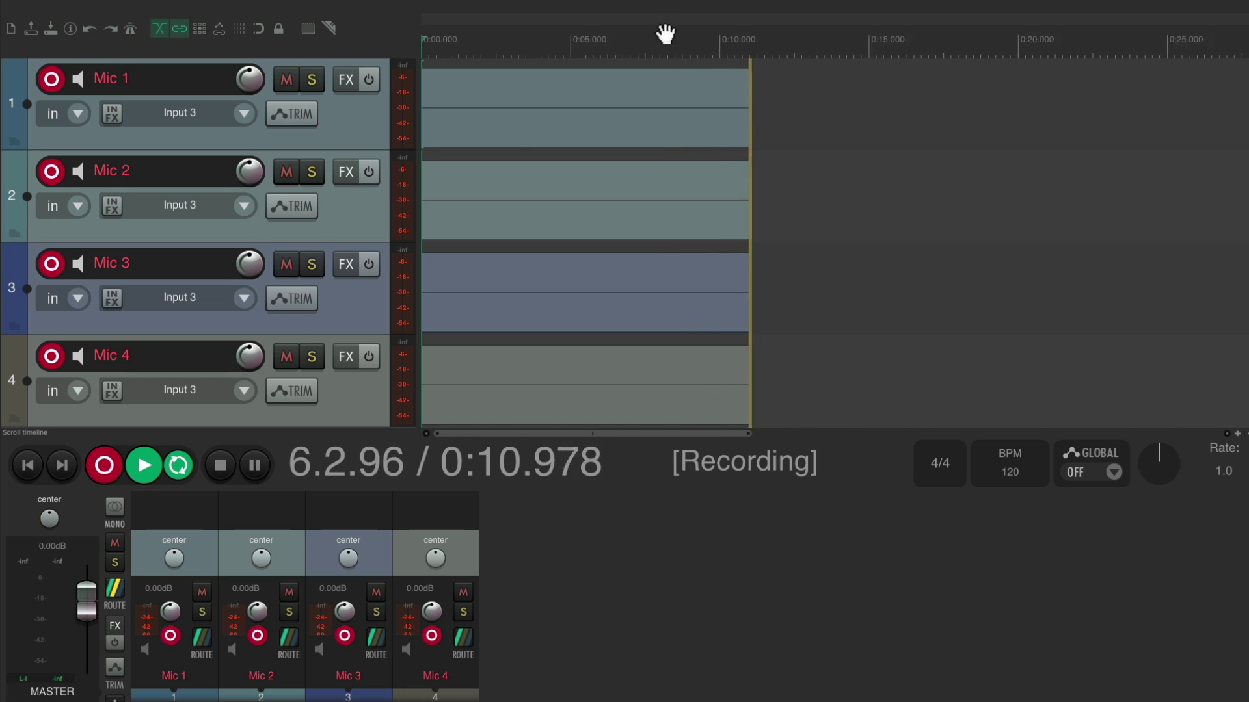
pyautogui.moveTo(664, 33); pyautogui.dragTo(661, 50)
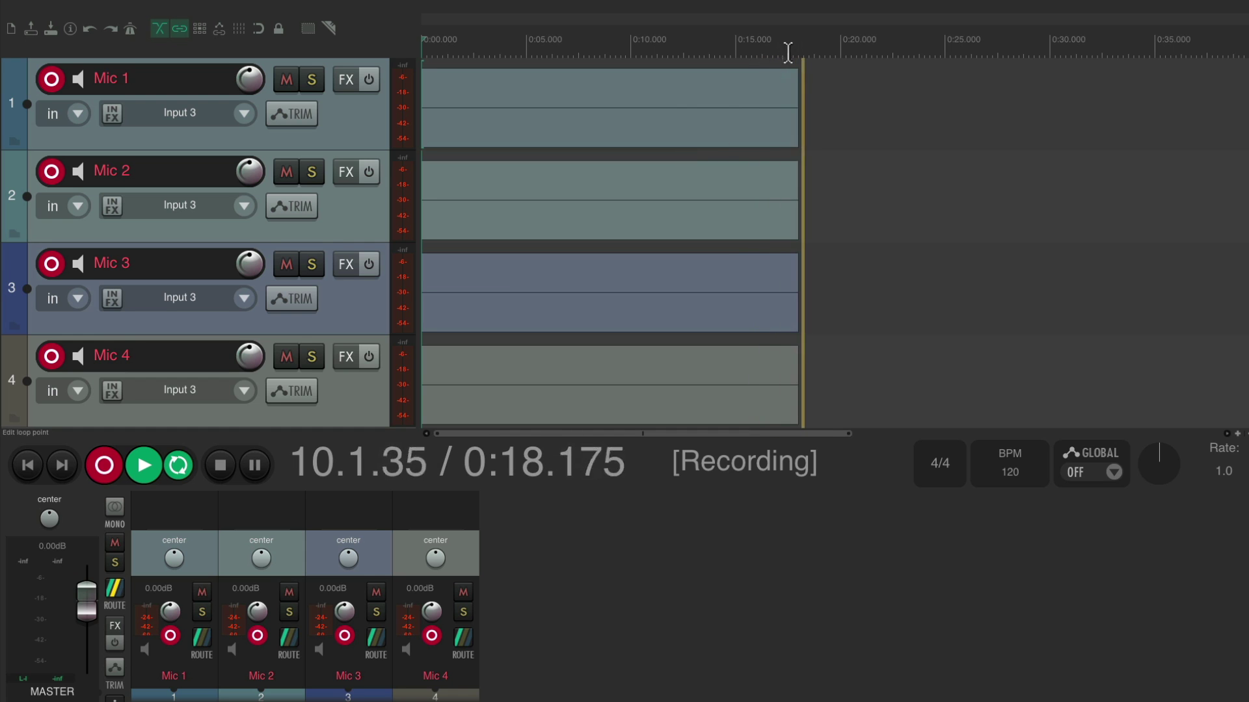
pyautogui.click(658, 39)
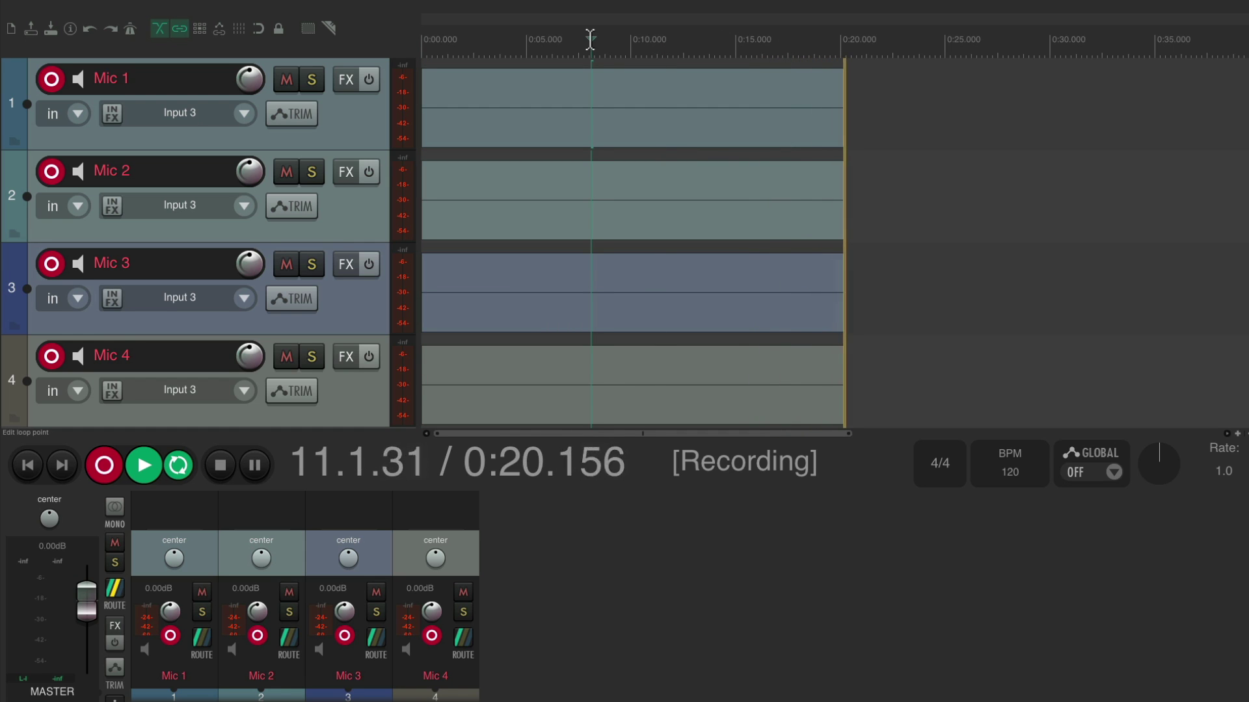
# - Try lowering the Mic 1 volume to about -14 dB and Mic 2 to about -18 dB during recording, and reset both knobs
pyautogui.moveTo(740, 27); pyautogui.dragTo(725, 52)
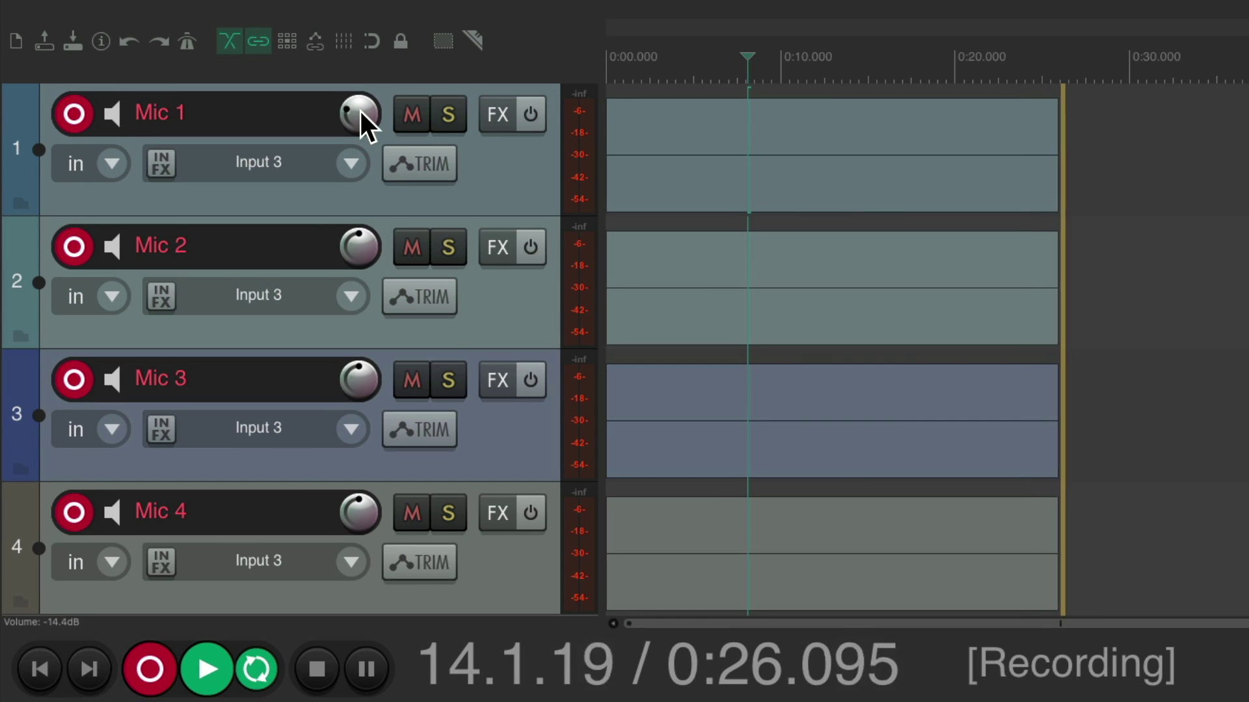
pyautogui.doubleClick(361, 112)
pyautogui.scroll(-5, 360, 251)
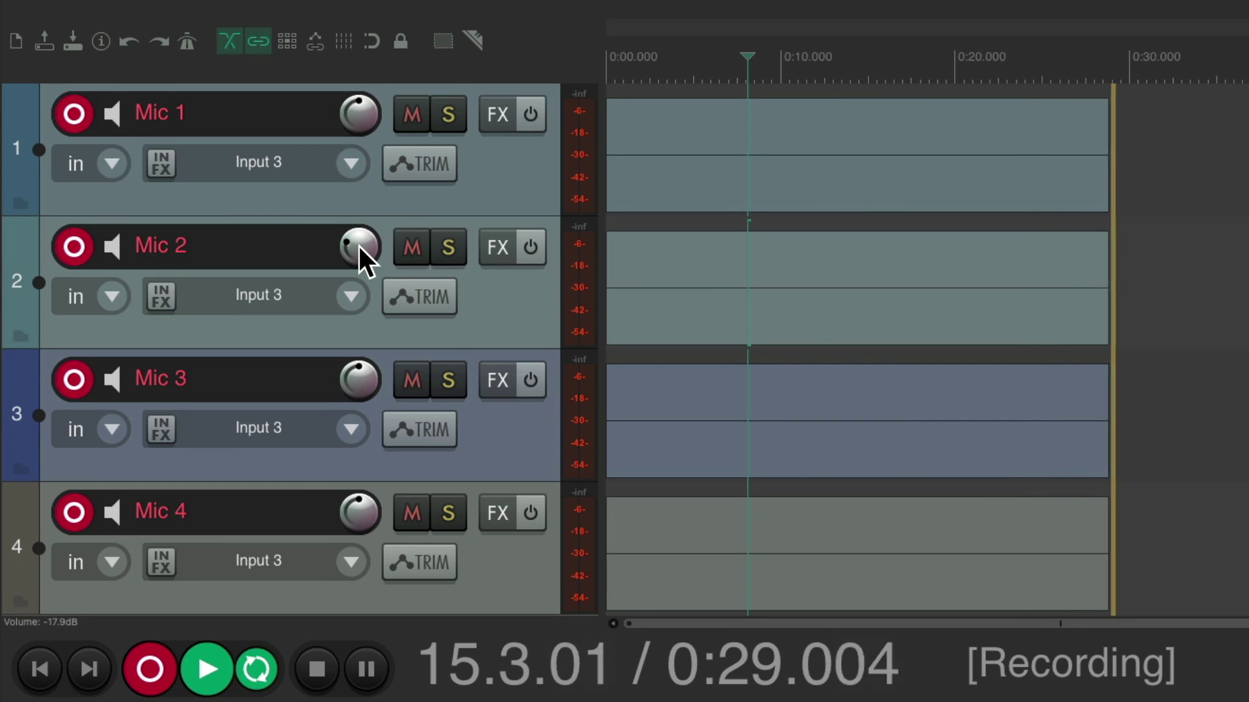
pyautogui.doubleClick(357, 247)
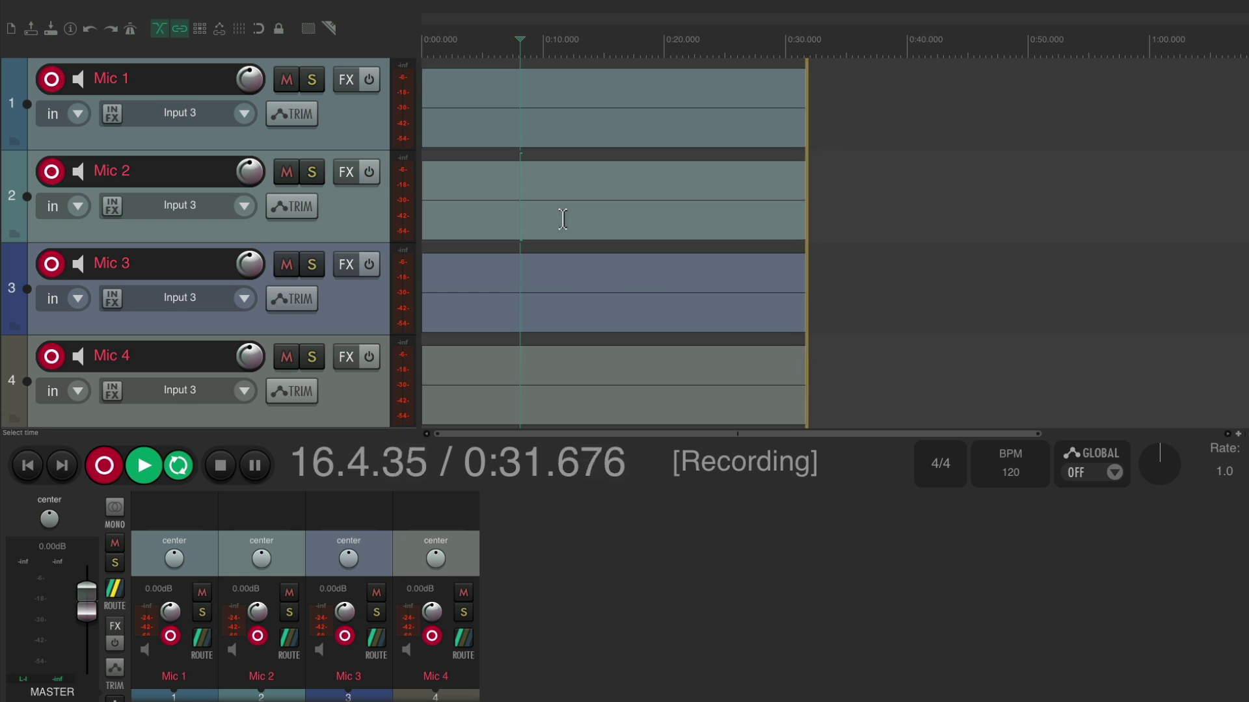
pyautogui.scroll(-2, 641, 28)
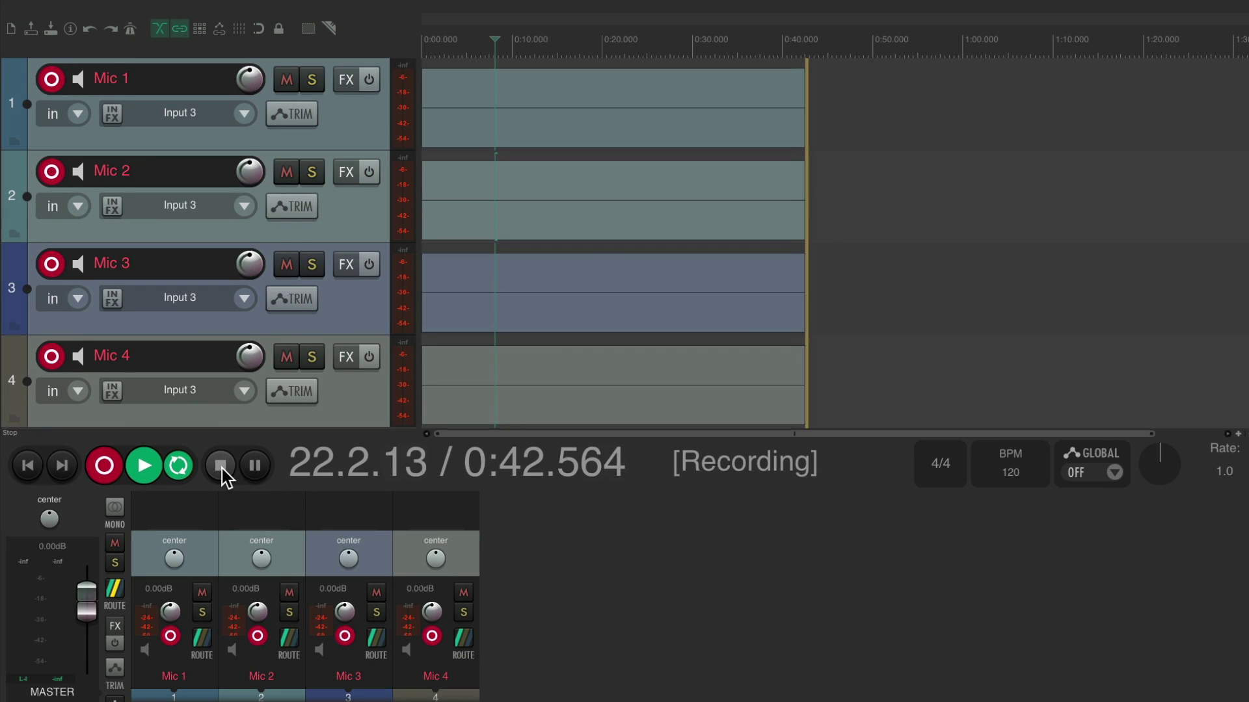
# - Stop the running recording and undo the recorded takes on all four tracks
pyautogui.click(326, 468)
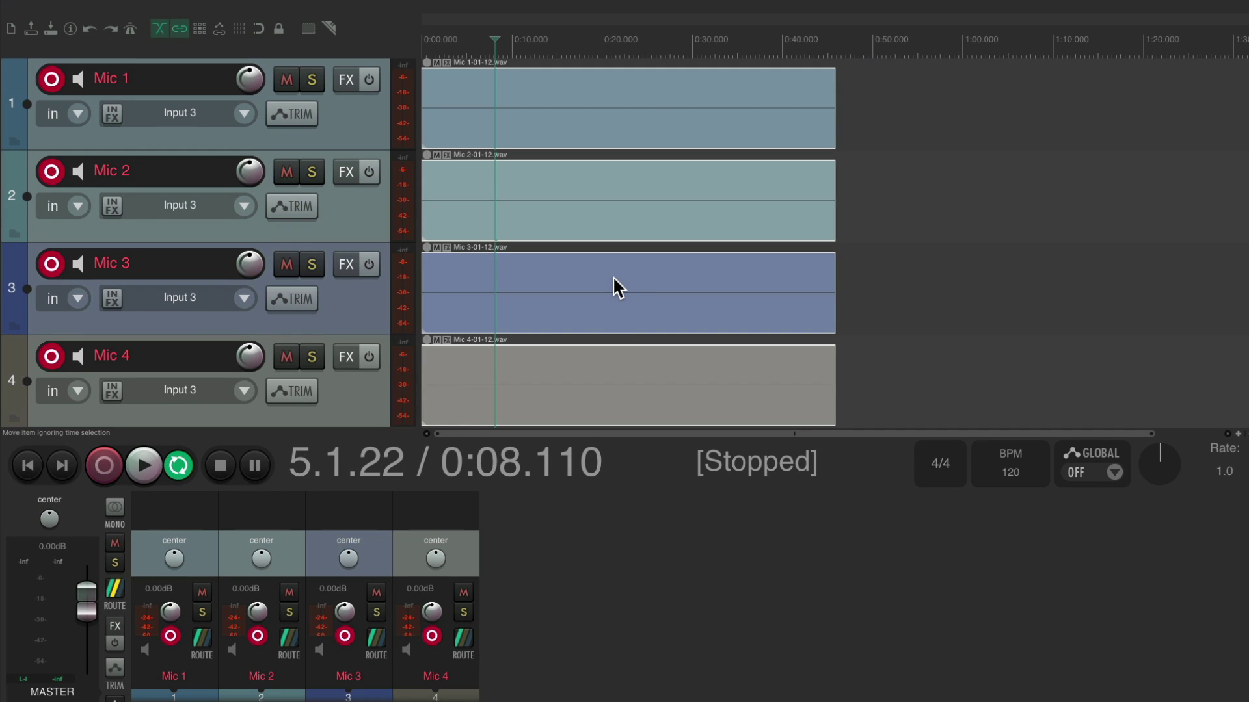
pyautogui.hotkey('ctrl', 'z')
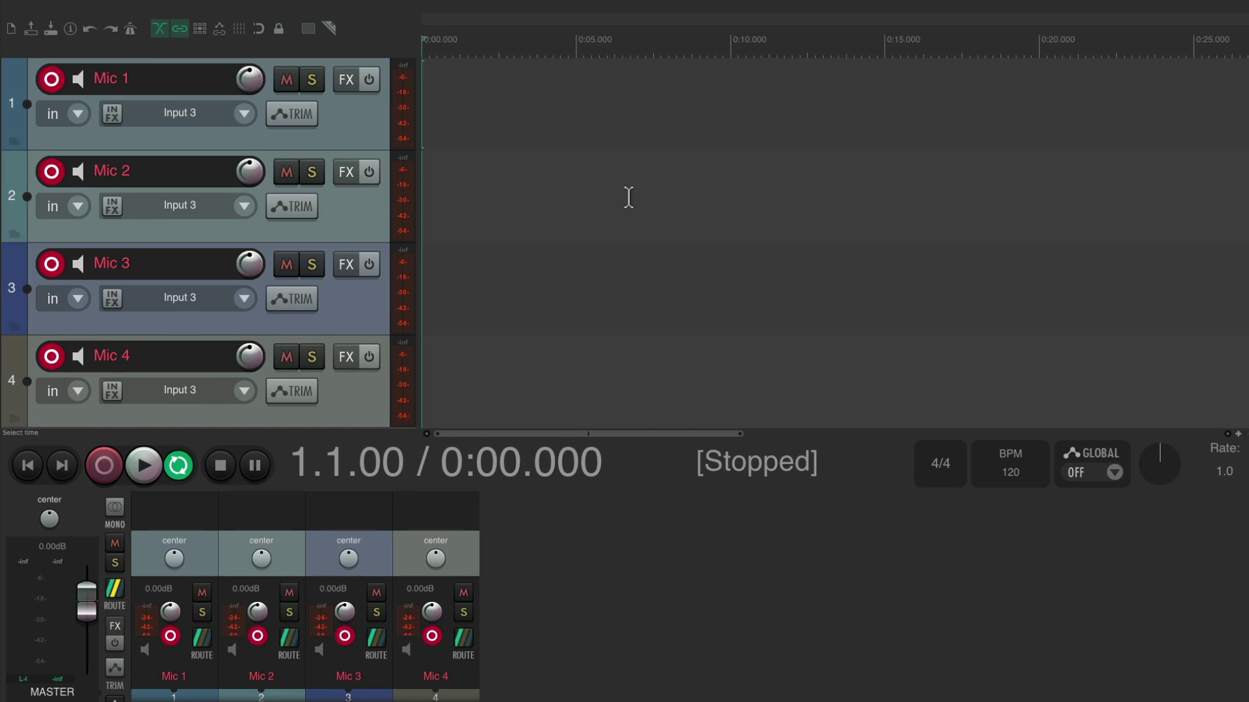
# - Start a new recording on the four armed tracks and hide the transport while it runs
pyautogui.hotkey('ctrl', 'r')
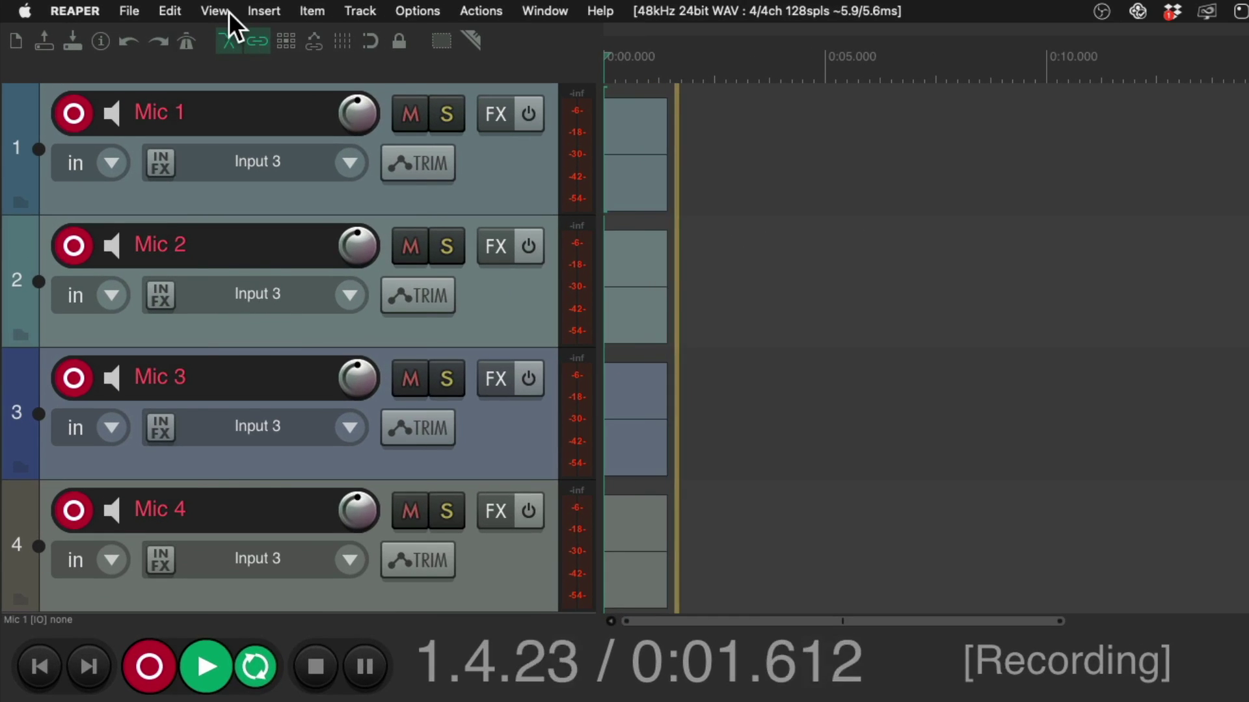
pyautogui.click(228, 11)
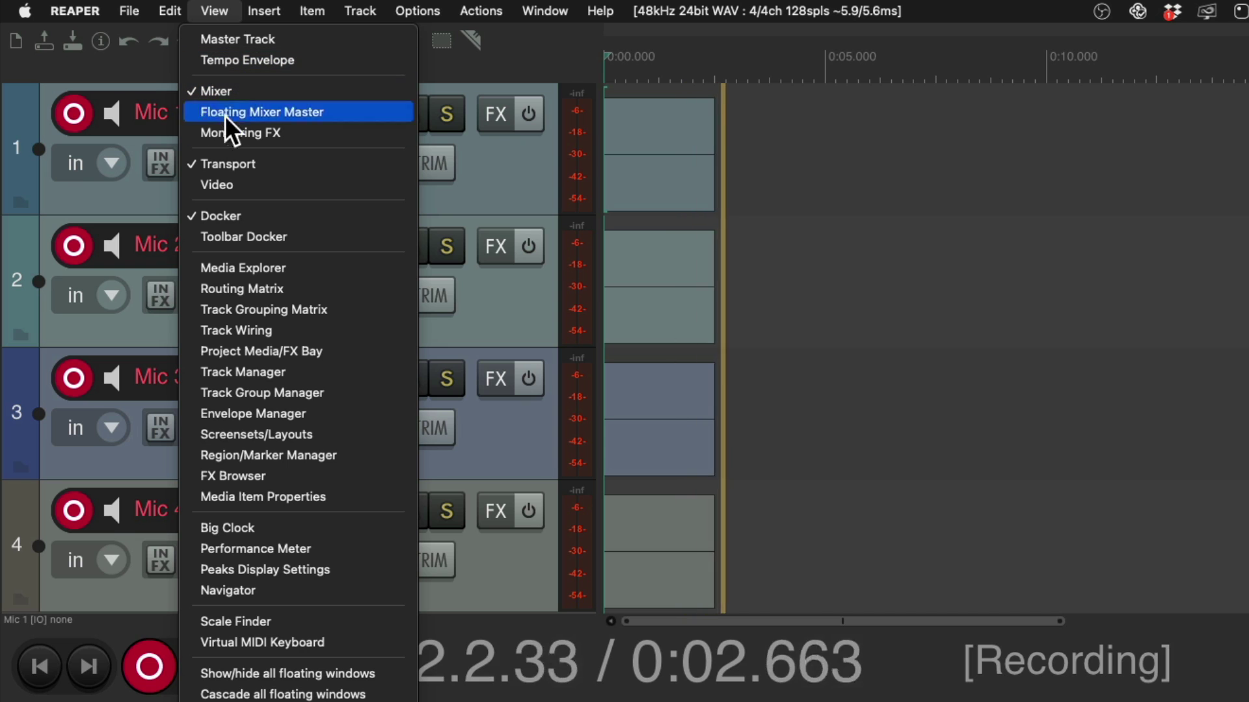
pyautogui.click(280, 164)
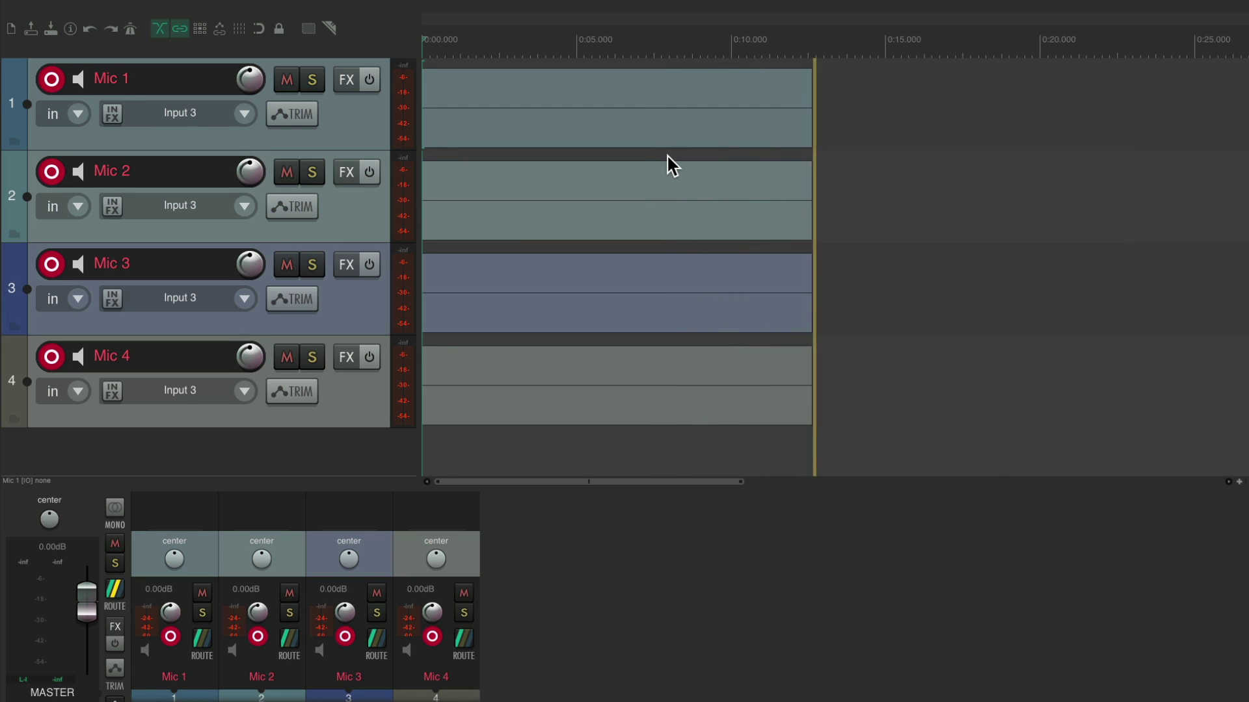
pyautogui.scroll(-3, 715, 35)
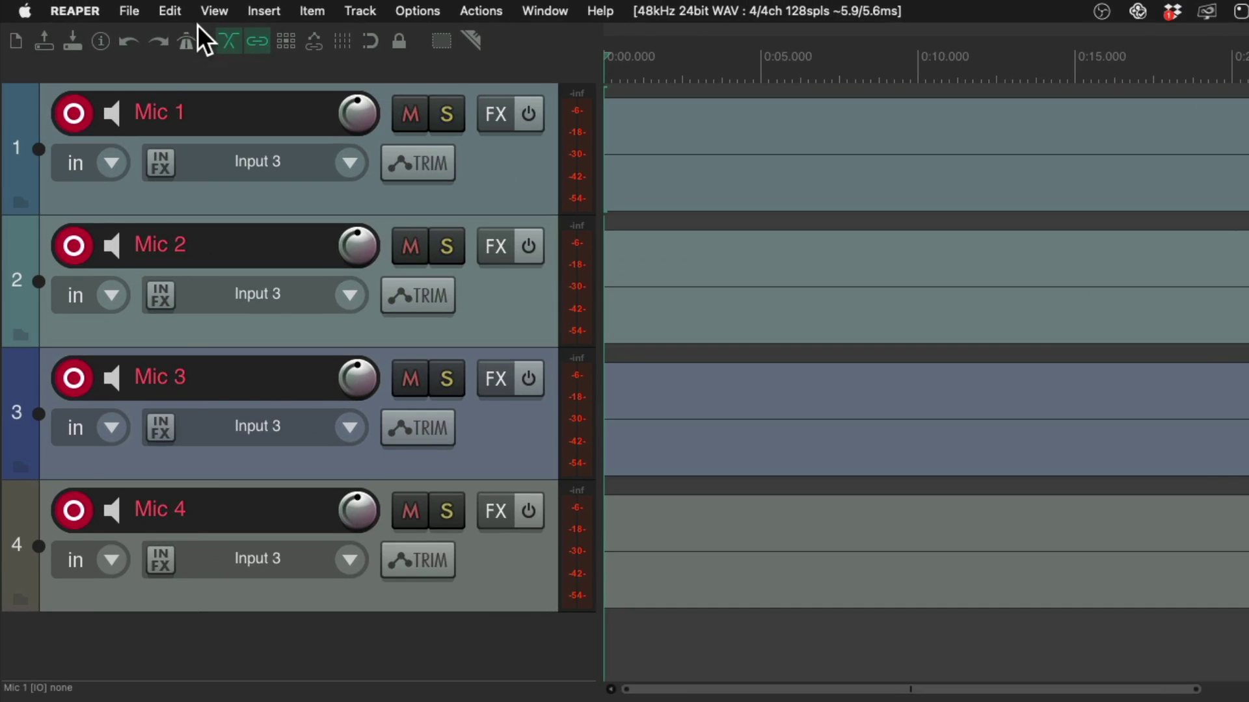
# - Show the transport again and stop the recording
pyautogui.click(212, 11)
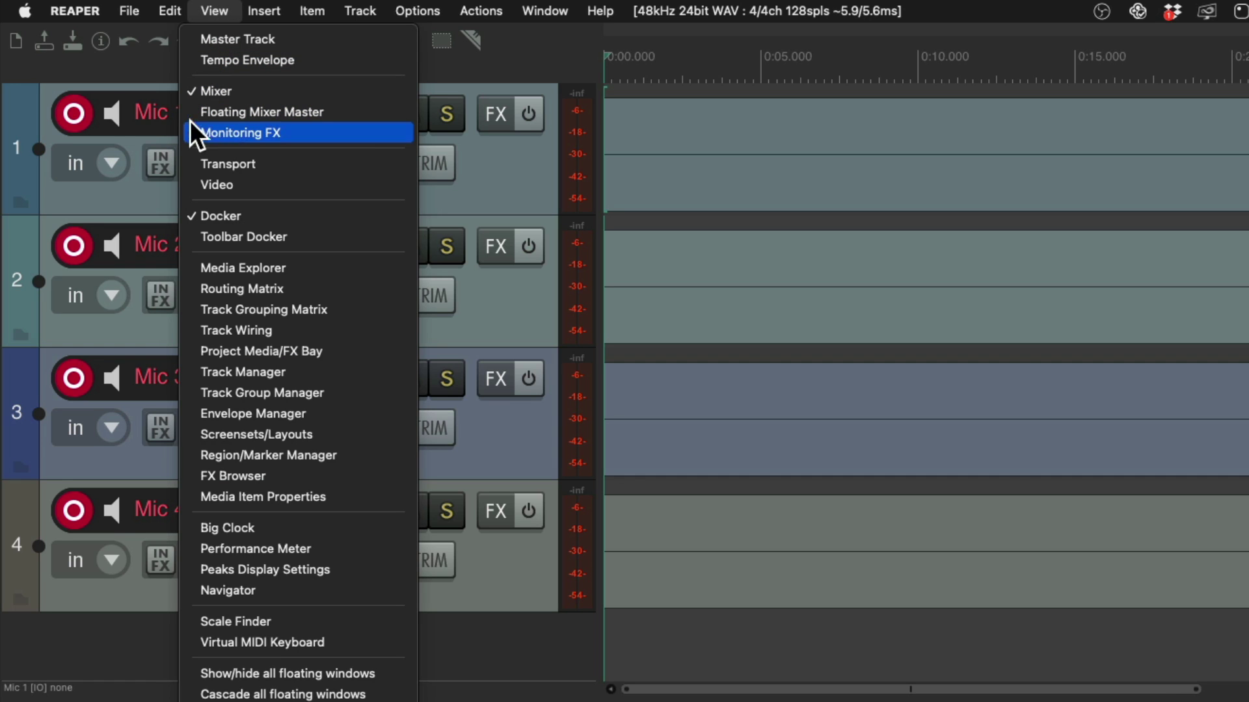
pyautogui.click(194, 164)
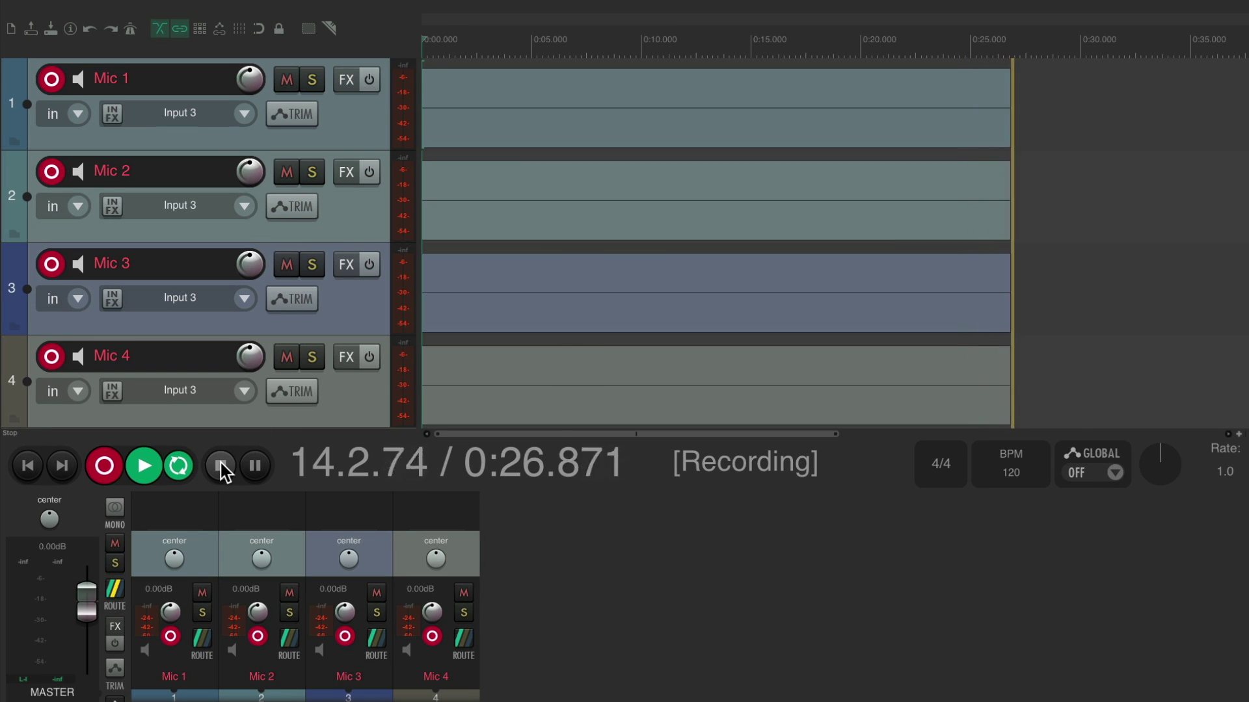
pyautogui.click(221, 467)
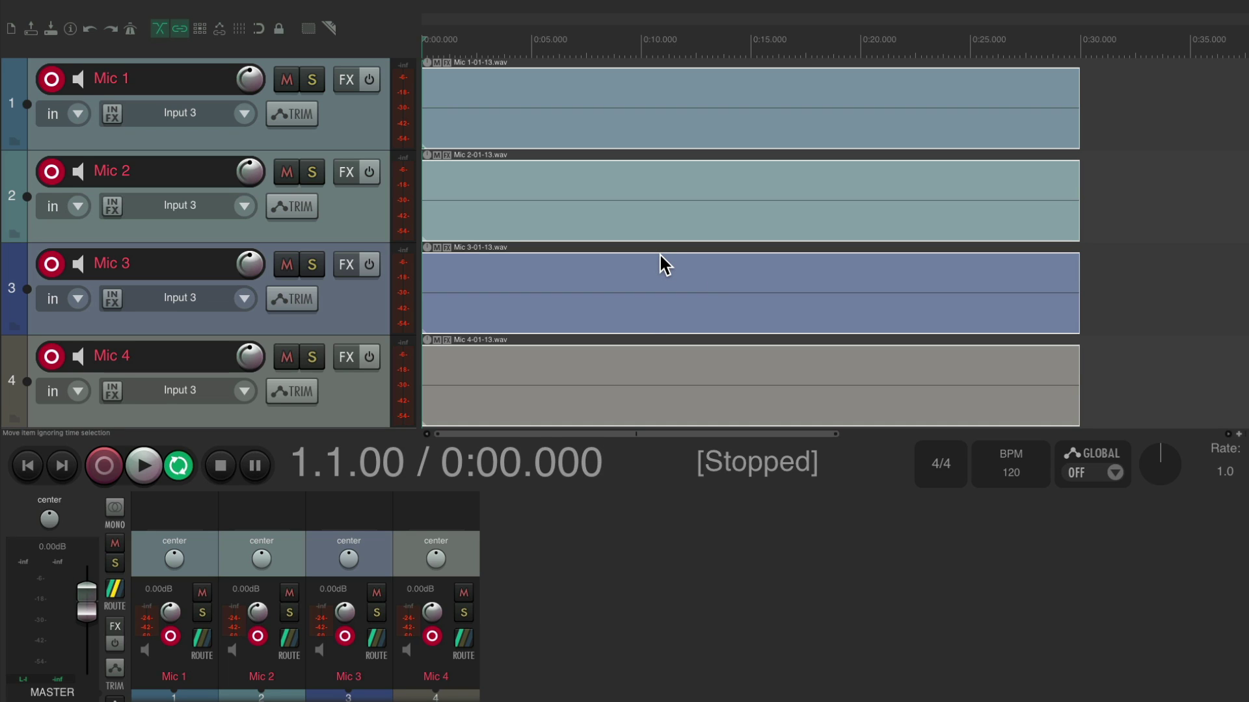
# - Undo the last recording and record a new take of about 10 seconds on the four armed tracks
pyautogui.hotkey('ctrl', 'z')
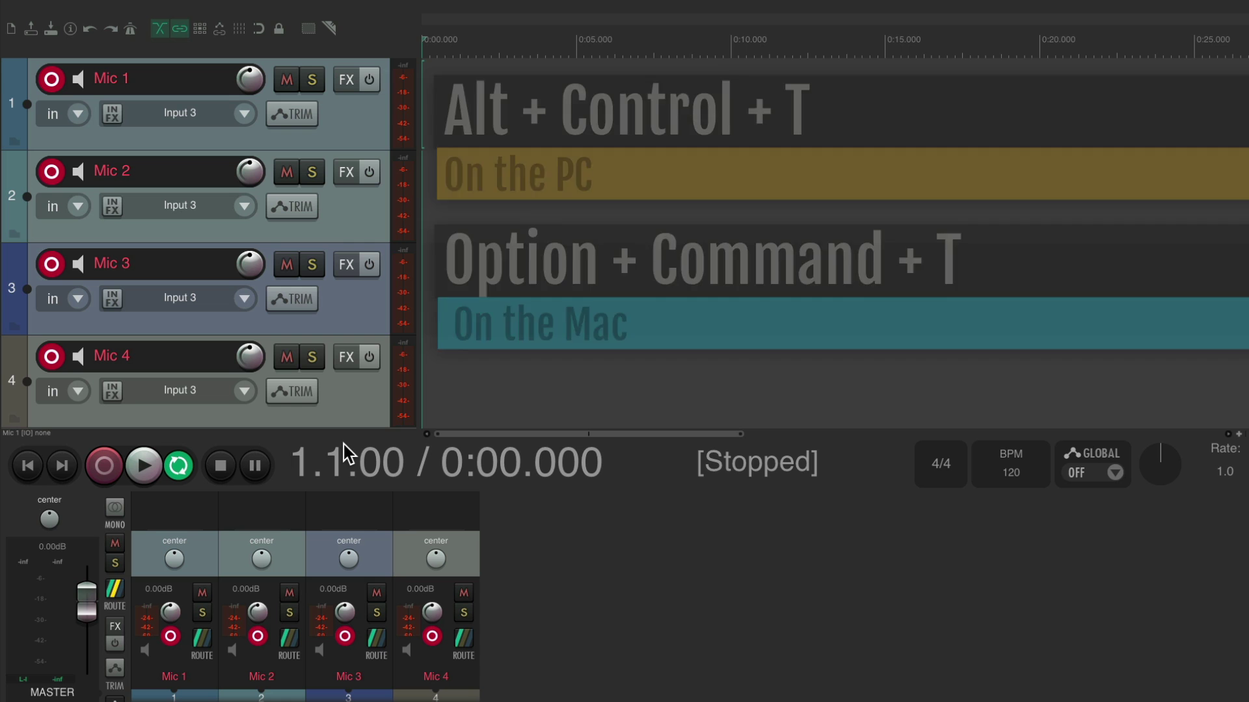
pyautogui.hotkey('ctrl', 'r')
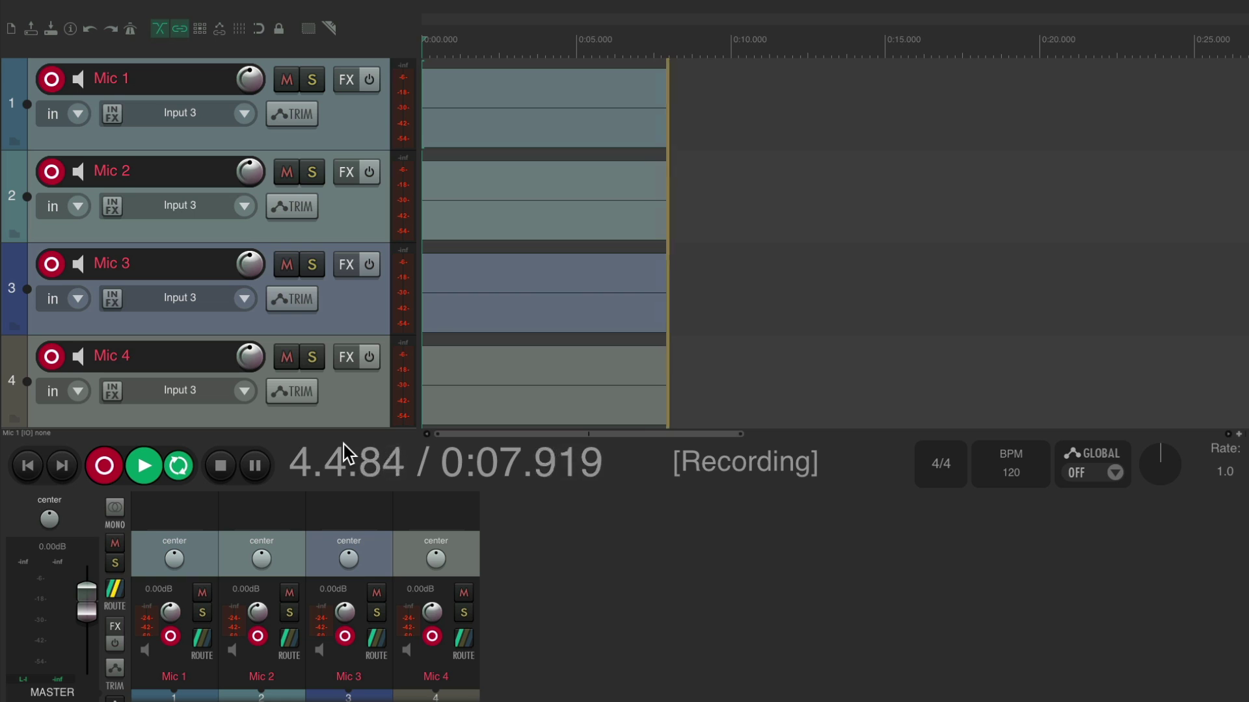
pyautogui.click(221, 465)
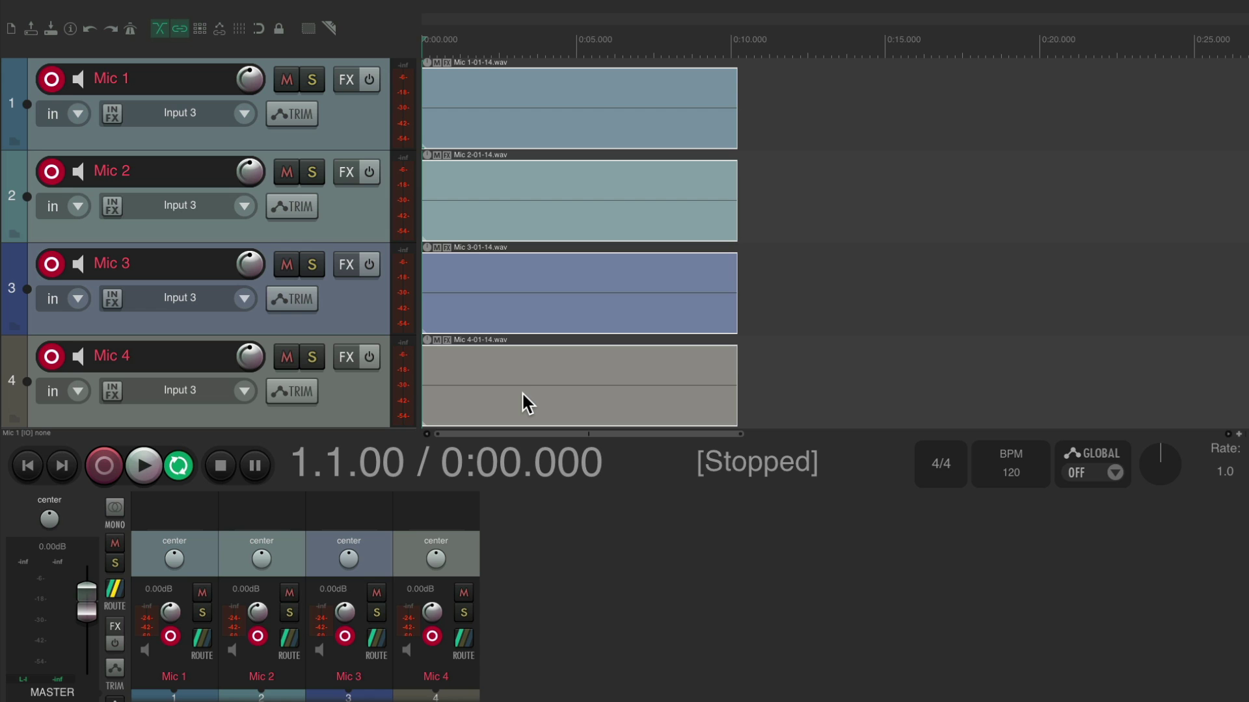
# - Assign the shortcut Cmd+Opt+T to "View: Toggle transport visible" in the Main (alt recording) section of the action list
pyautogui.press('?')
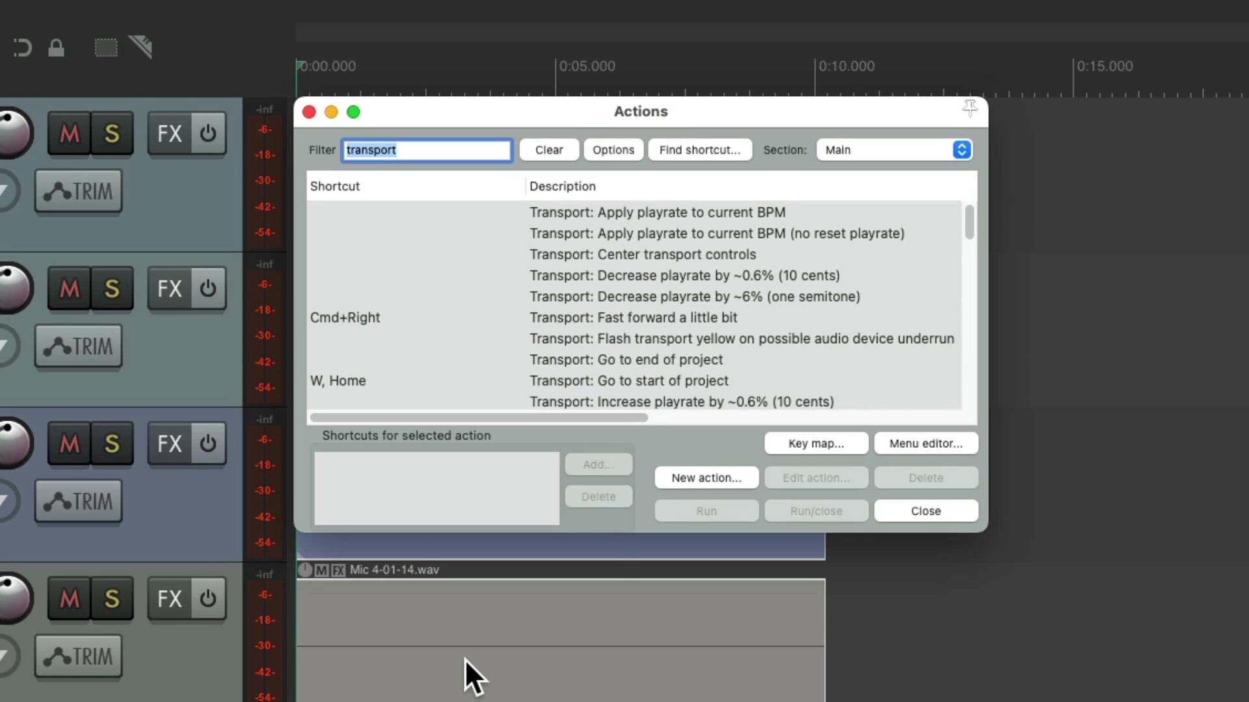
pyautogui.click(904, 149)
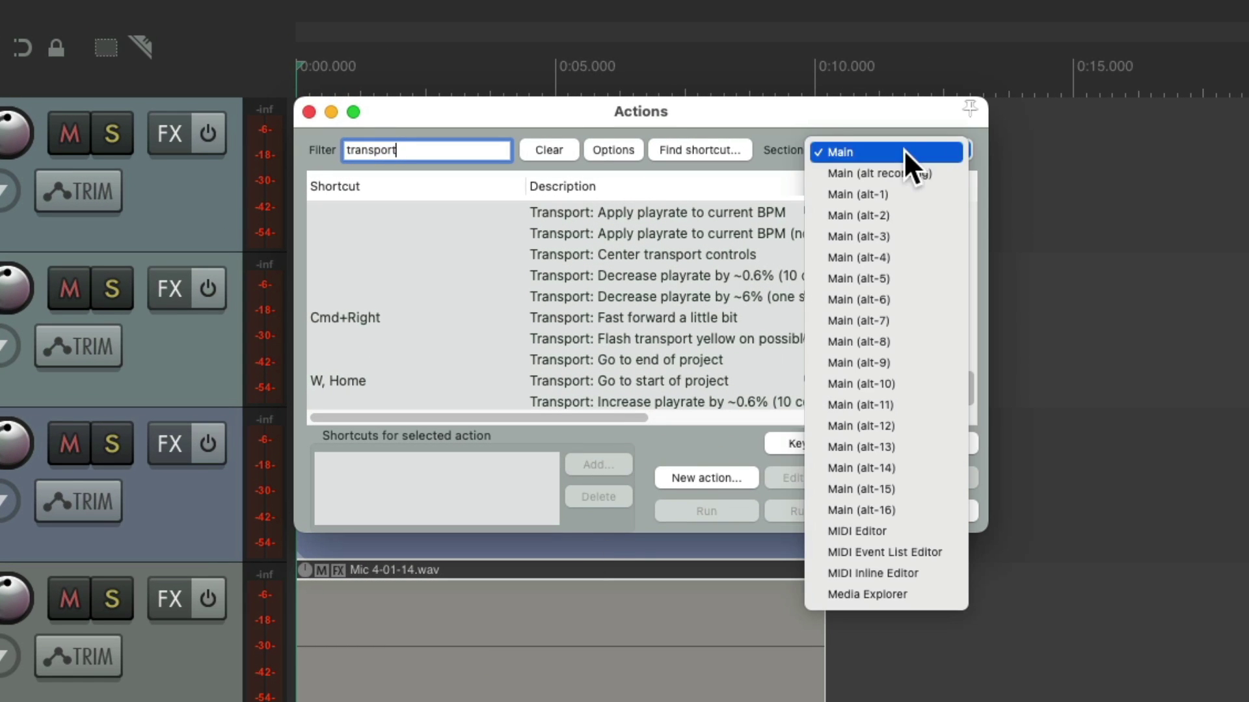
pyautogui.click(940, 194)
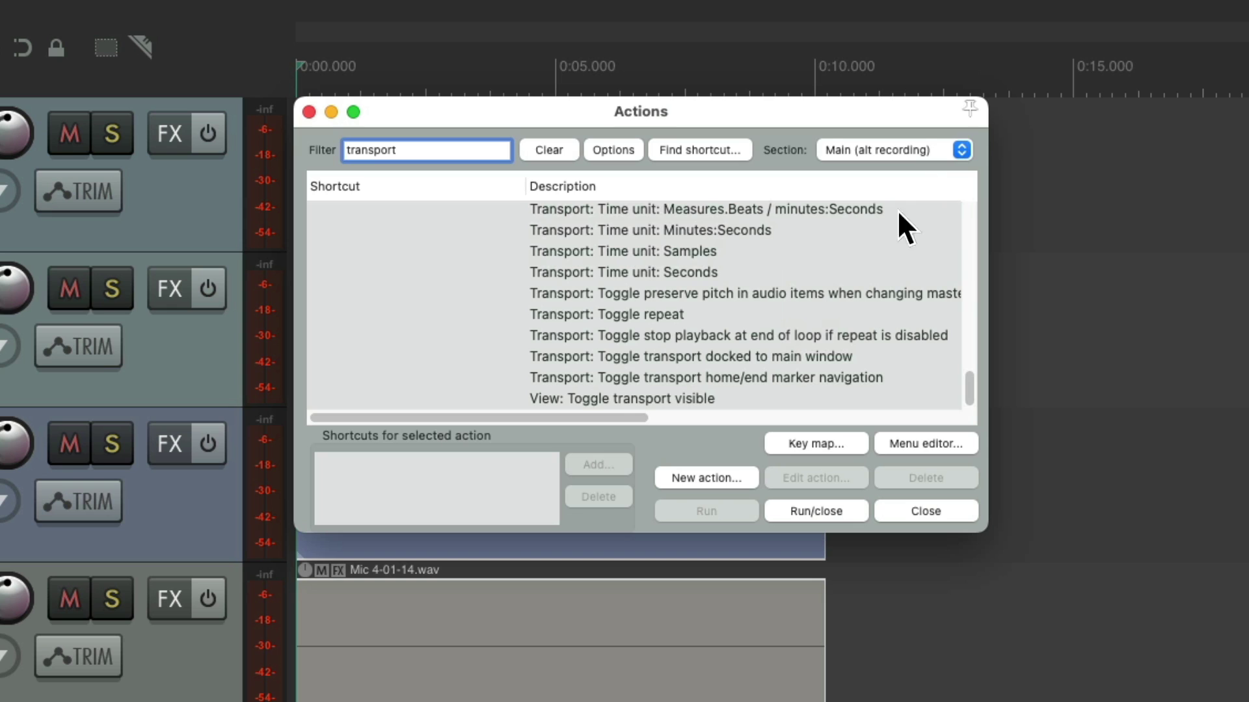
pyautogui.click(684, 395)
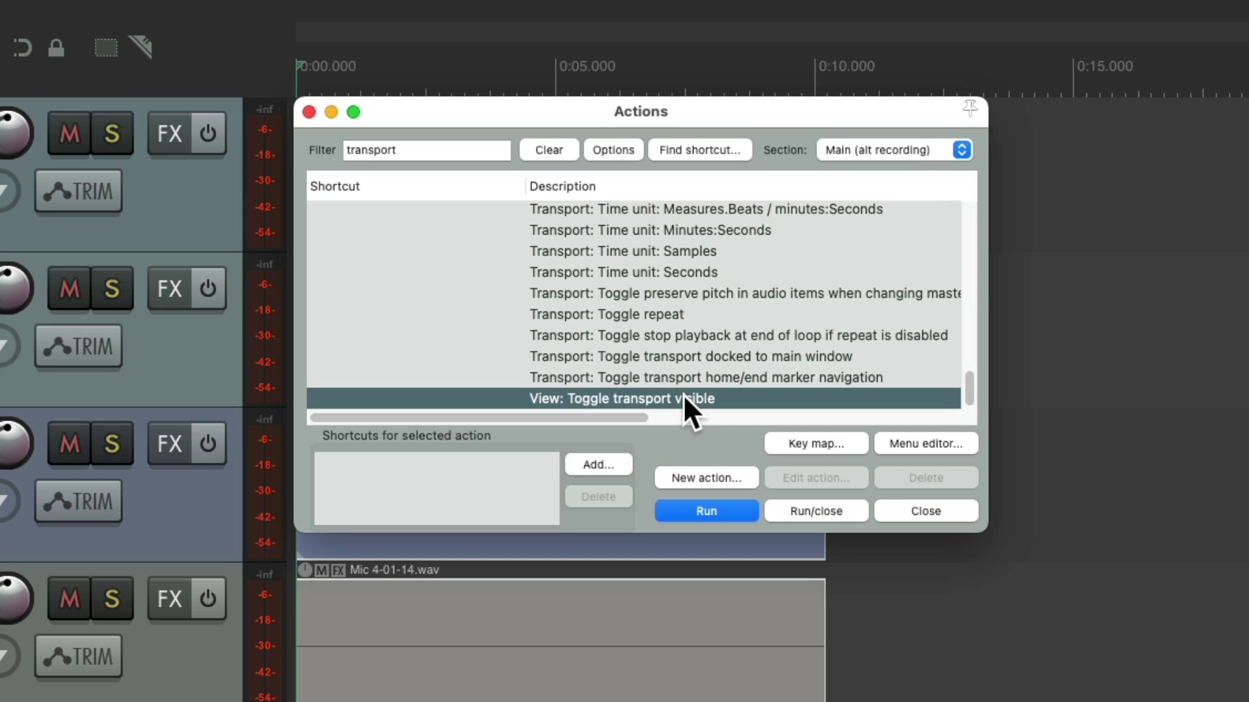
pyautogui.click(594, 464)
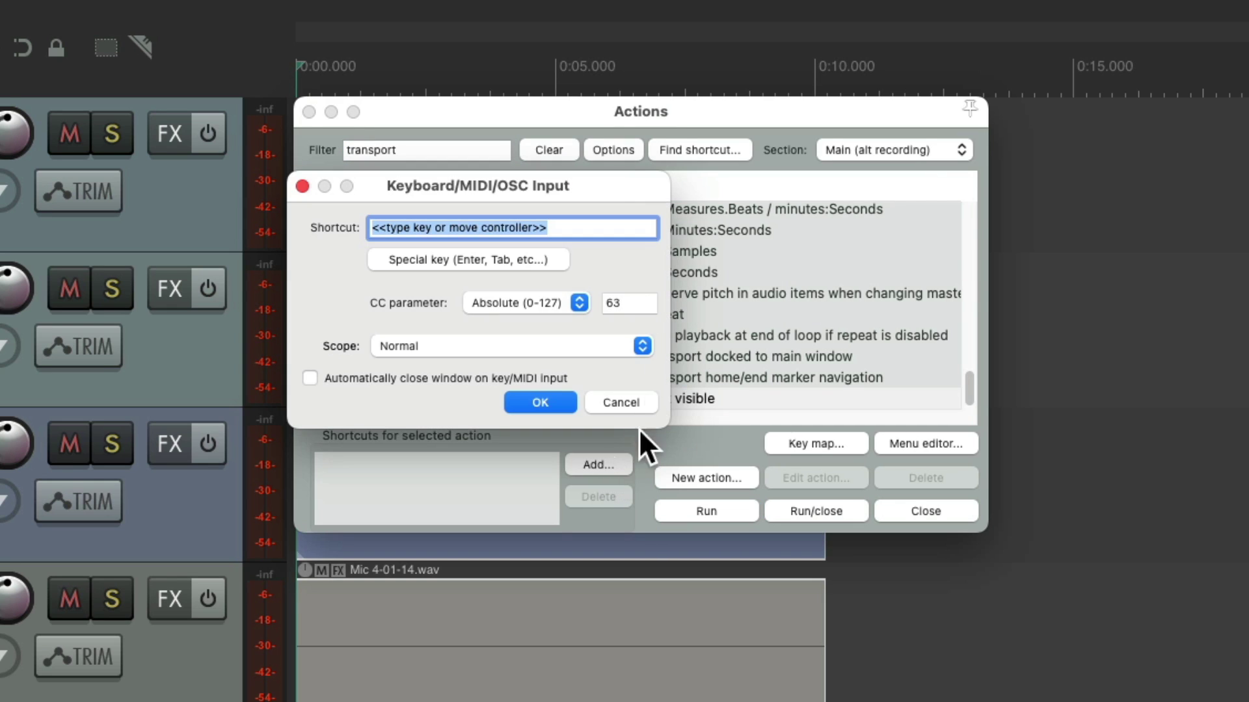
pyautogui.press('super+alt+t')
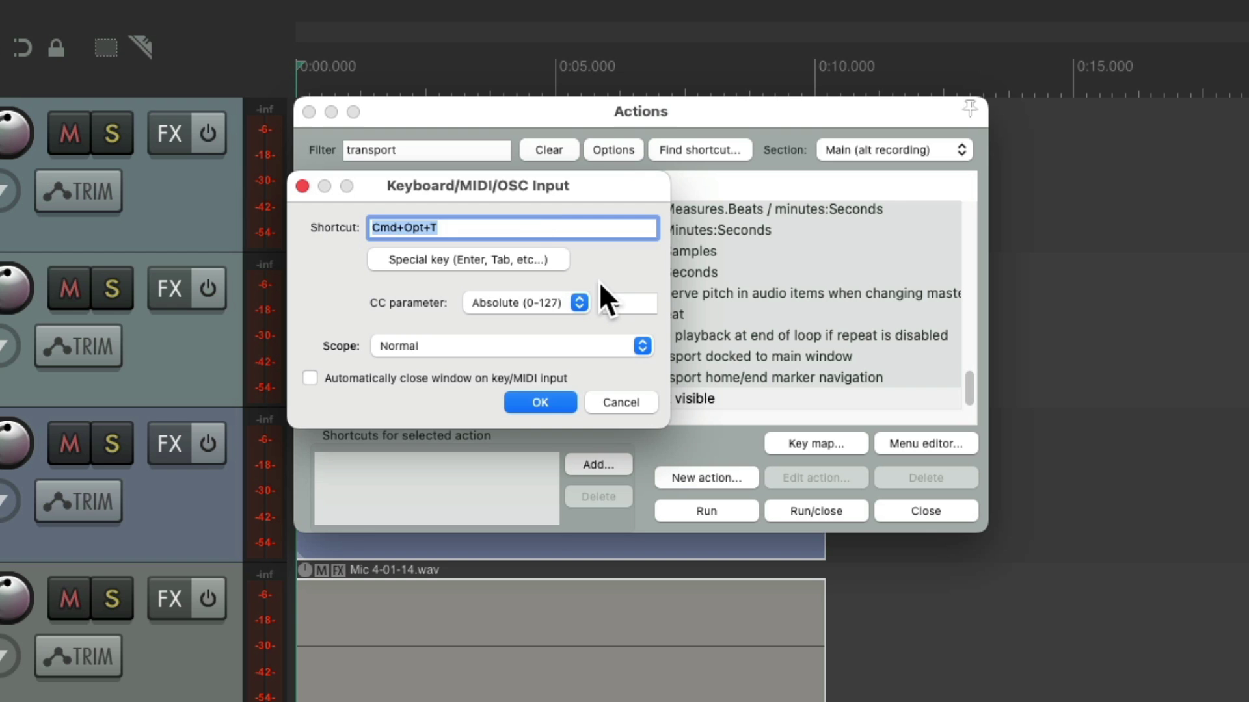
pyautogui.press('Return')
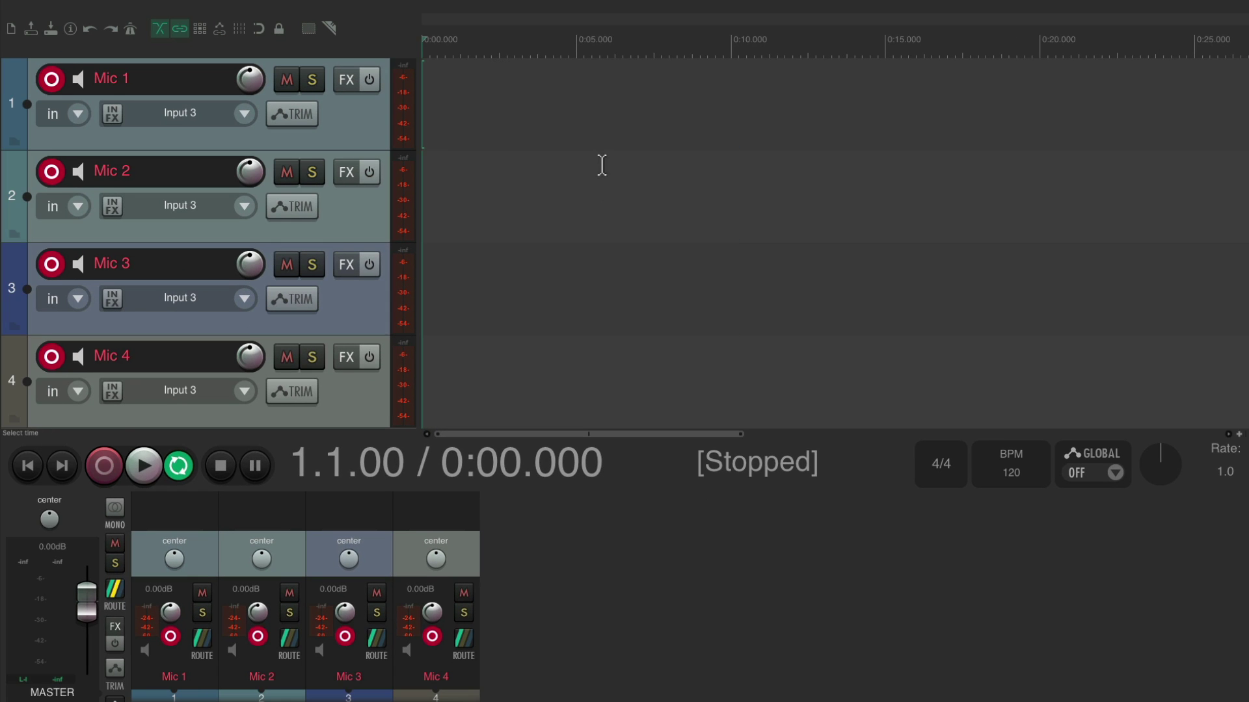
# - Test toggling the transport's visibility with its new shortcut during a recording, and delete the recorded takes
pyautogui.press('super+r')
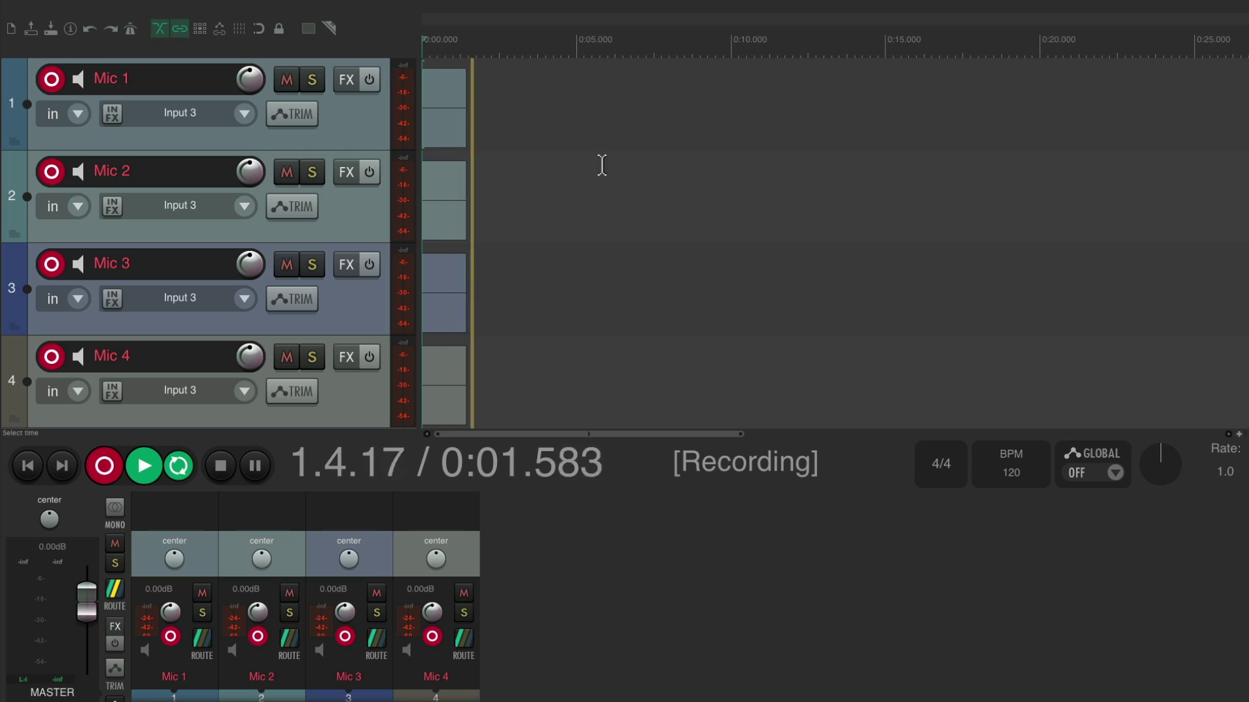
pyautogui.press('super+alt+t')
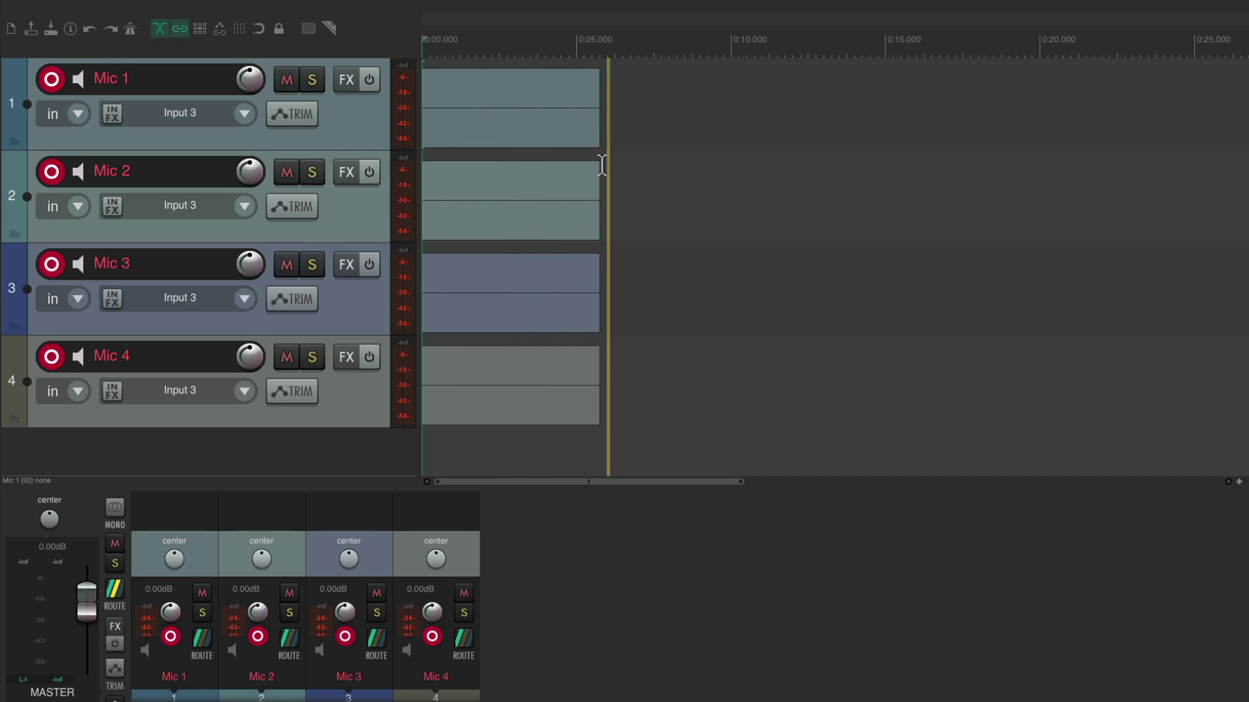
pyautogui.press('super+alt+t')
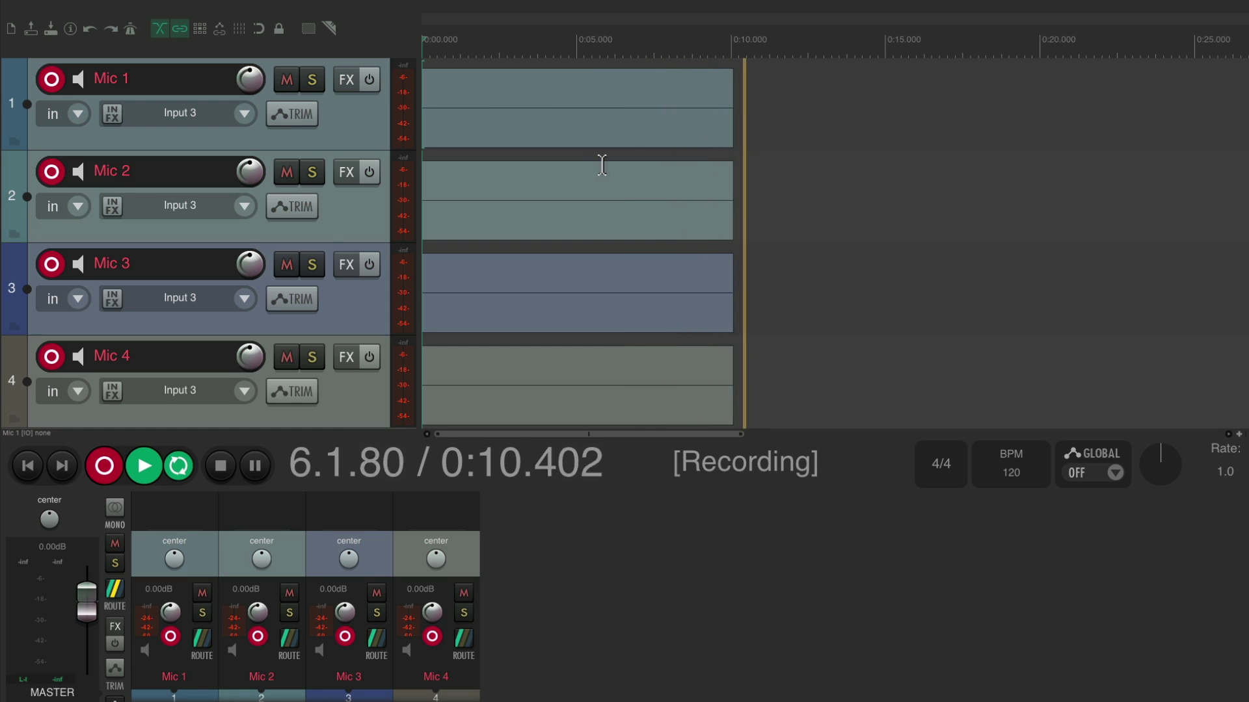
pyautogui.press('super+alt+t')
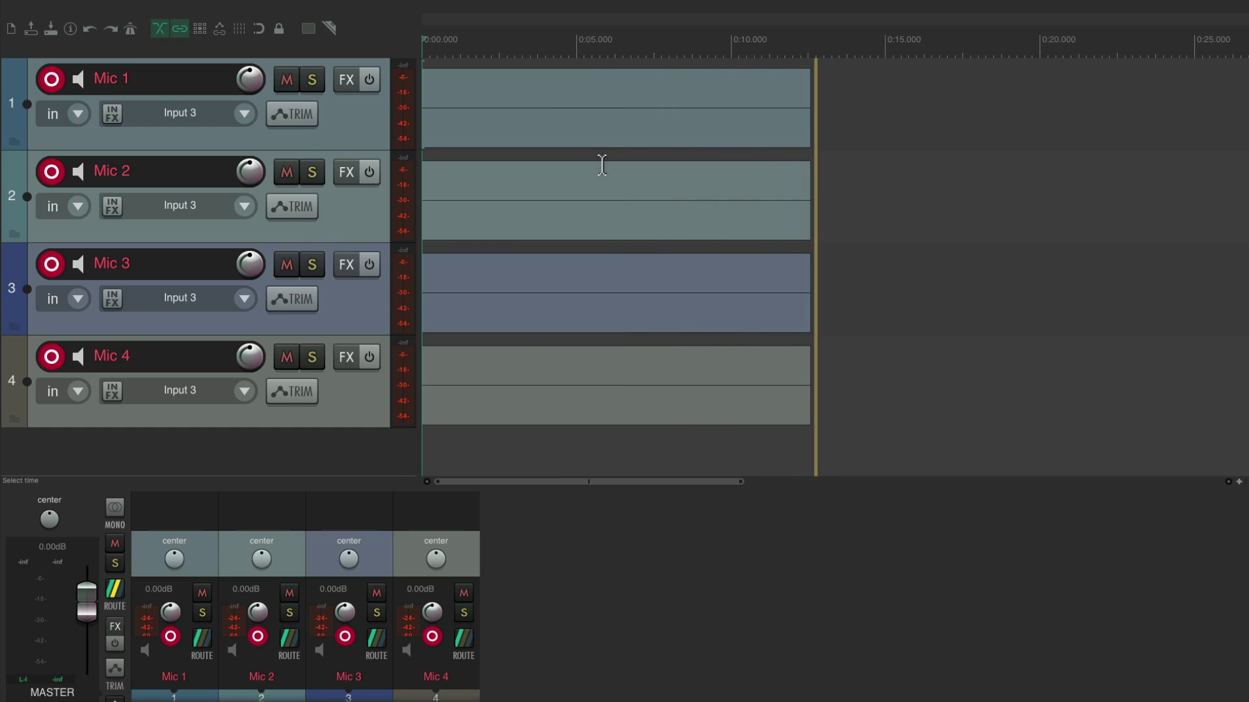
pyautogui.scroll(-2, 618, 46)
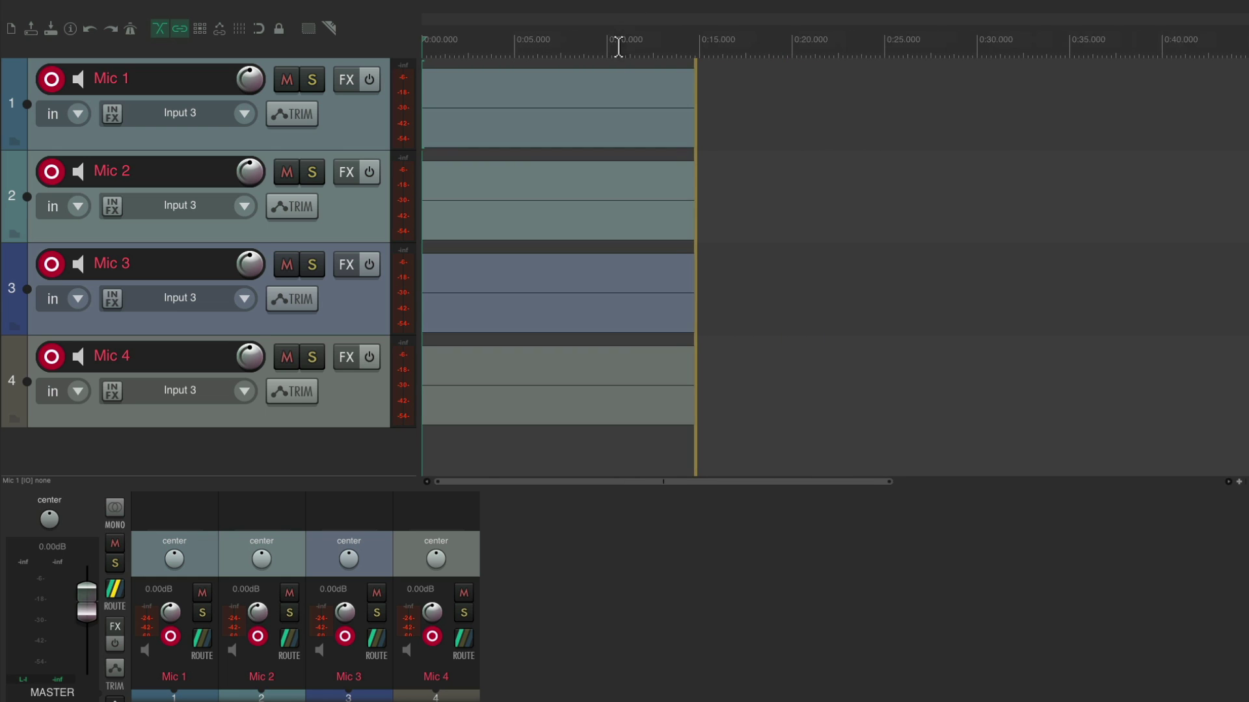
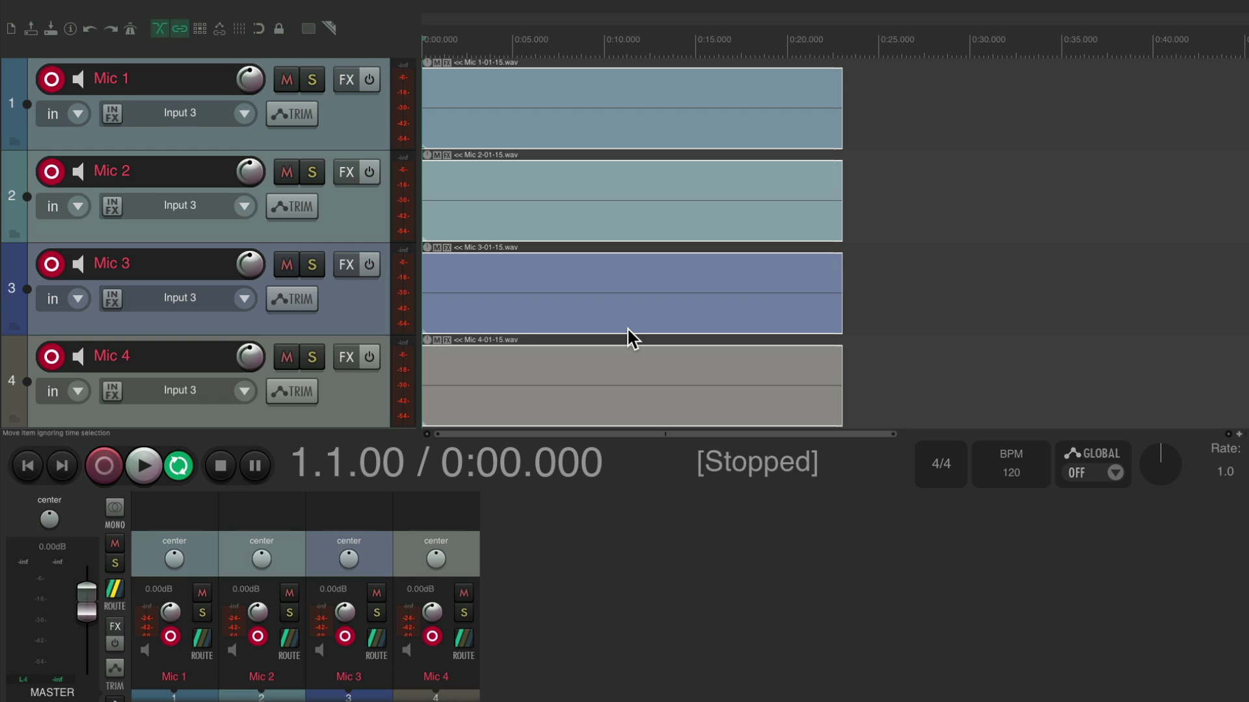
pyautogui.press('Delete')
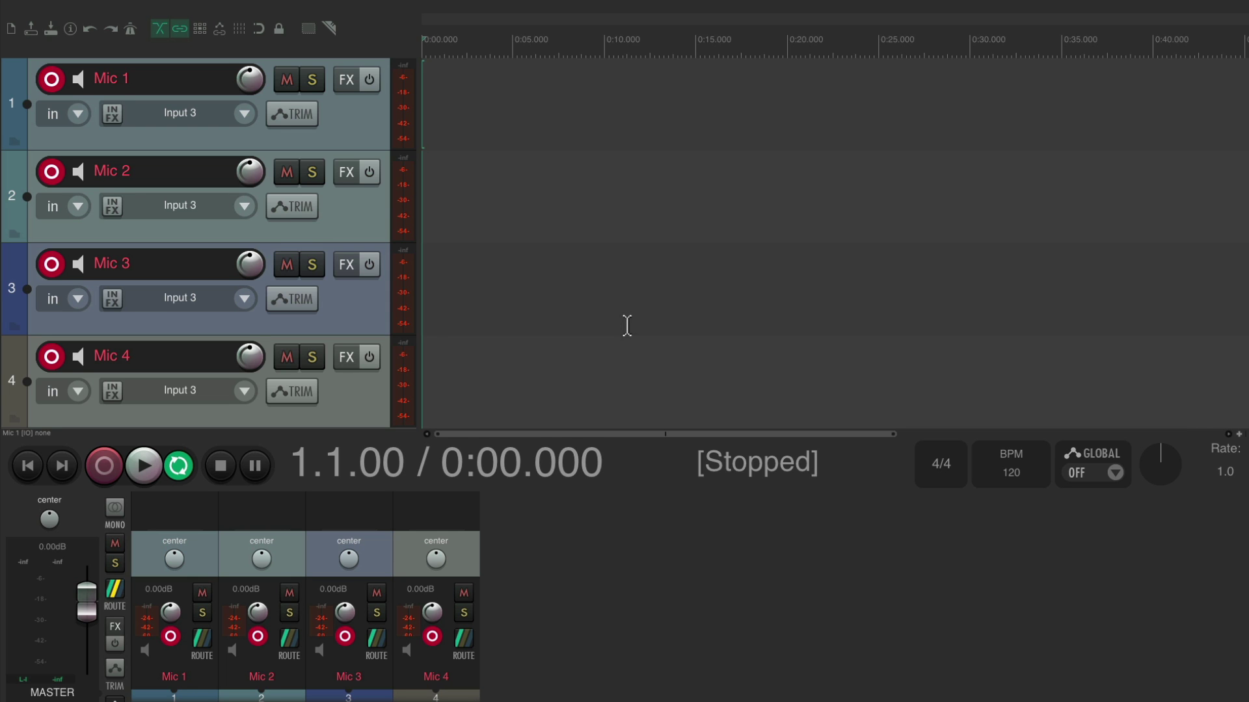
# - Assign the shortcut Cmd+Opt+Shift+Control+NumPad 9 to "Transport: Play/stop" in the Main (alt recording) section of the action list
pyautogui.hotkey('shift', '/')
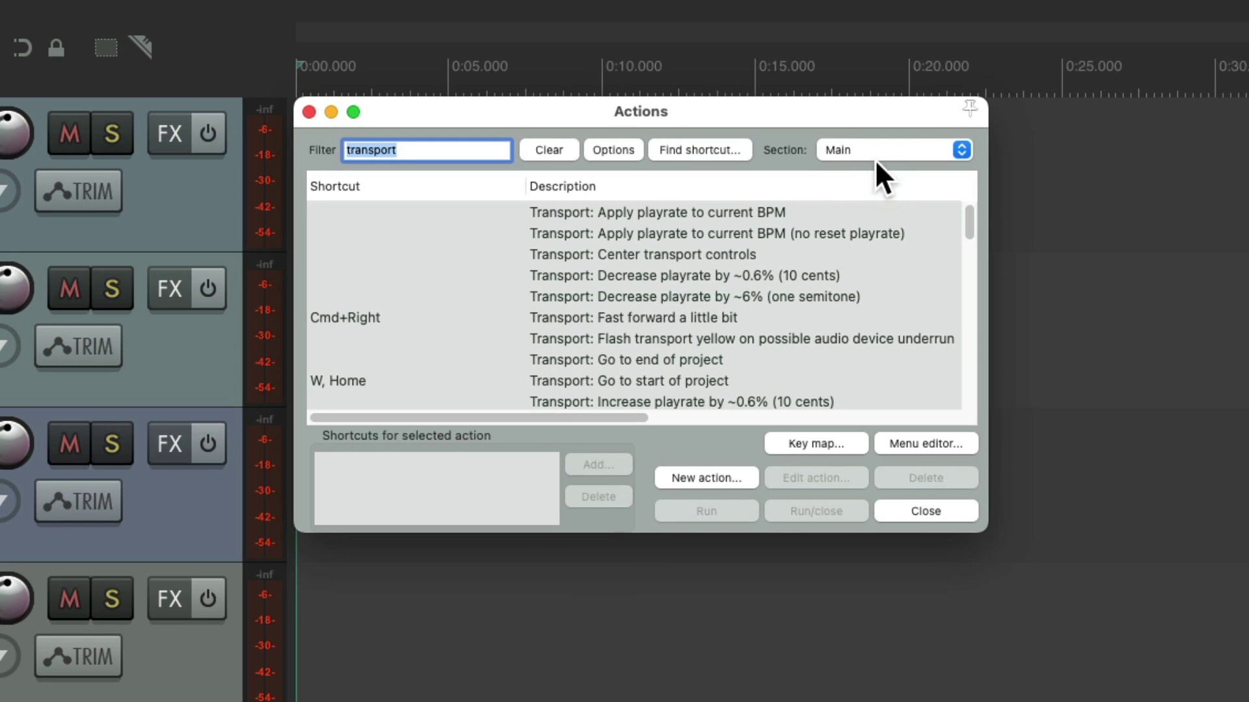
pyautogui.click(875, 159)
pyautogui.click(927, 167)
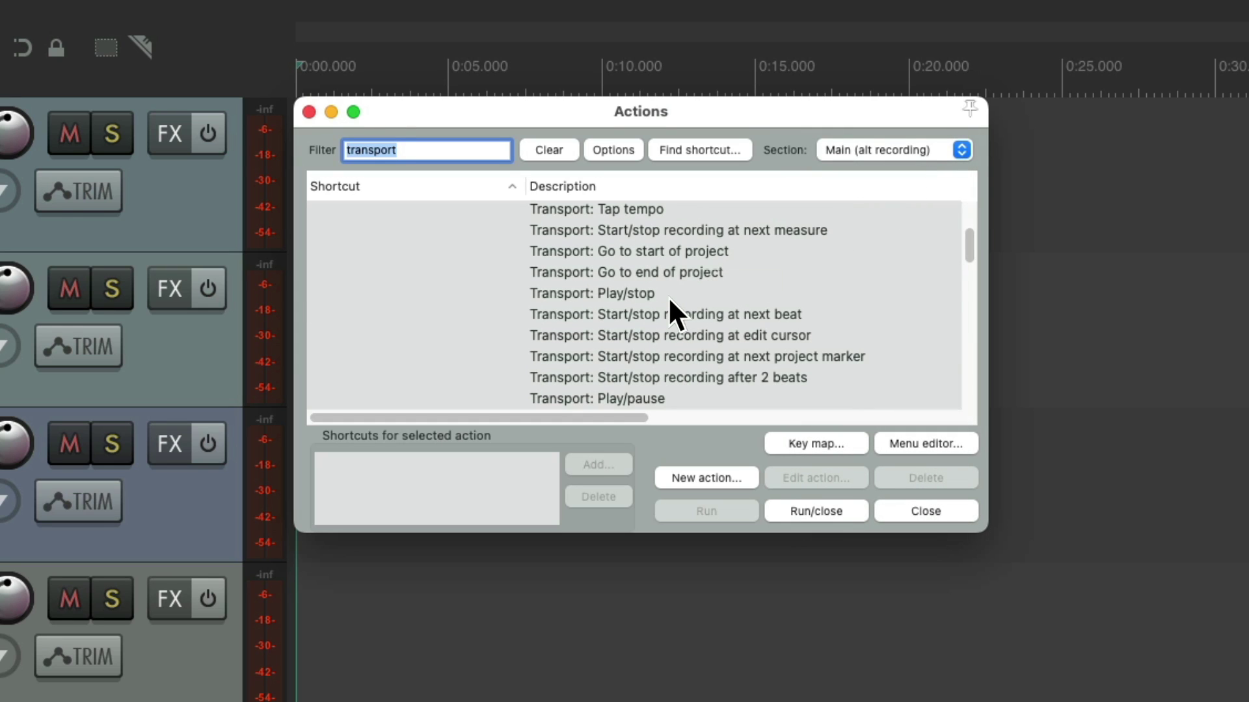
pyautogui.click(638, 294)
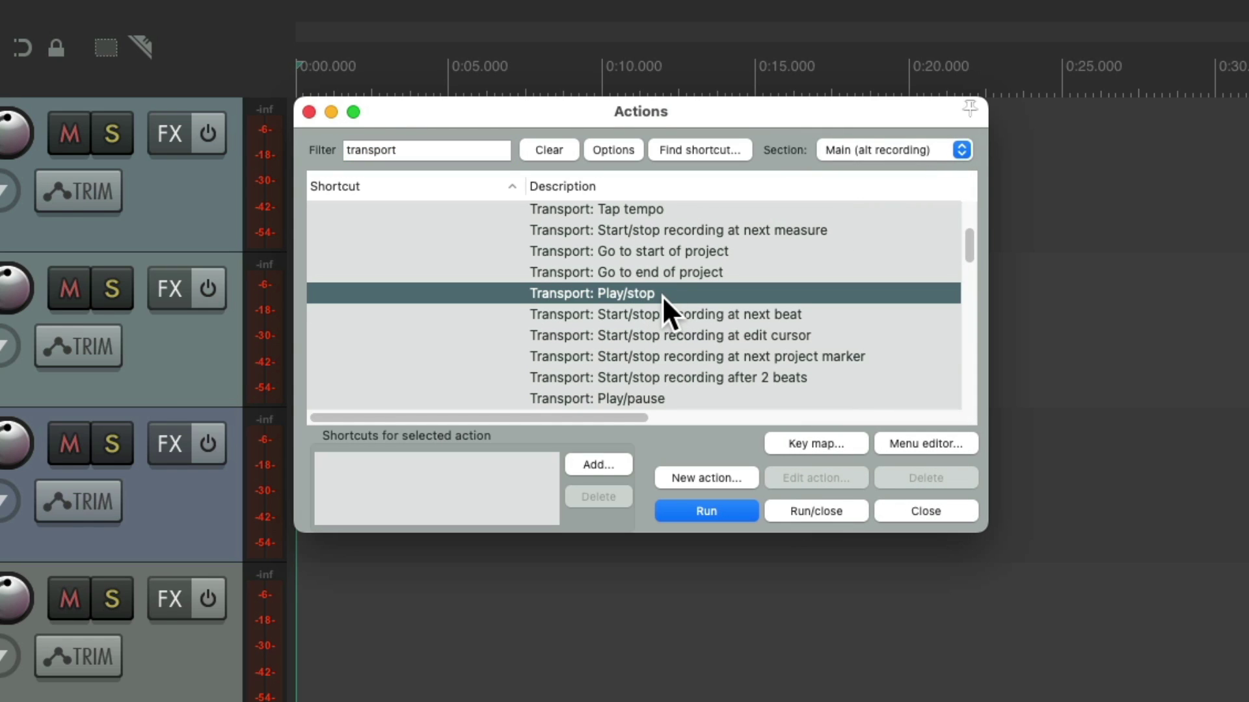
pyautogui.click(614, 463)
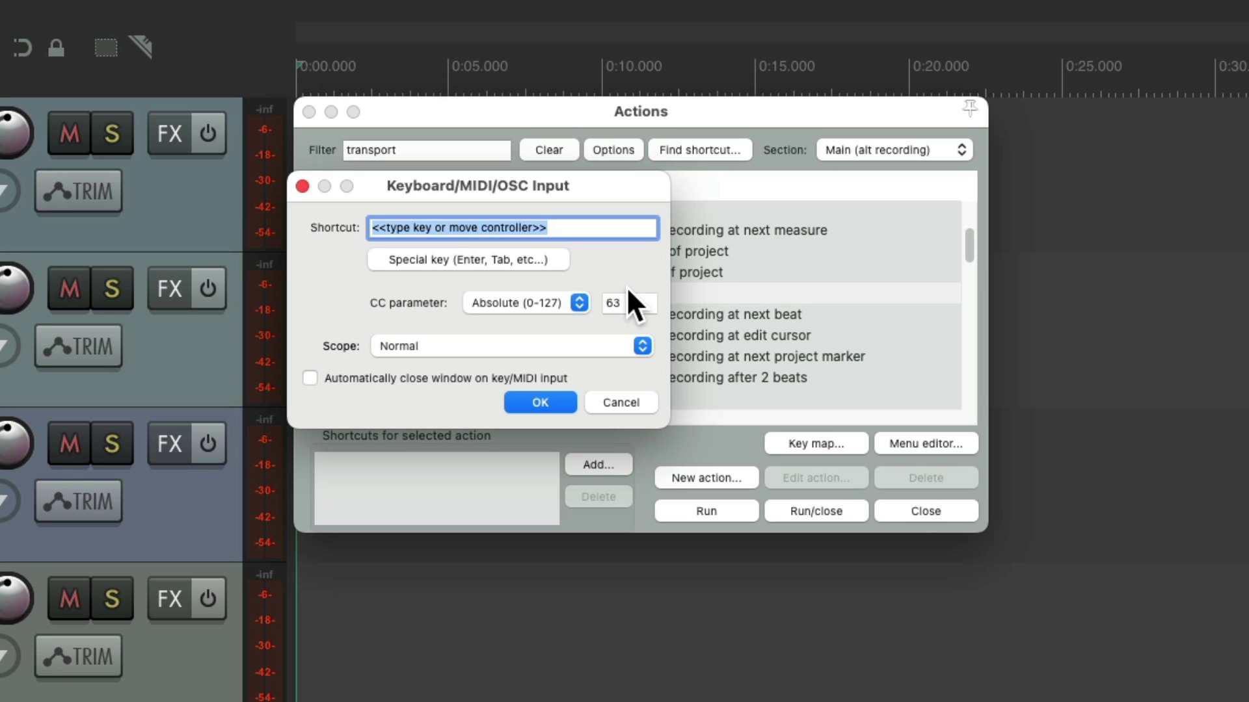
pyautogui.press('ctrl+alt+shift+super+KP_9')
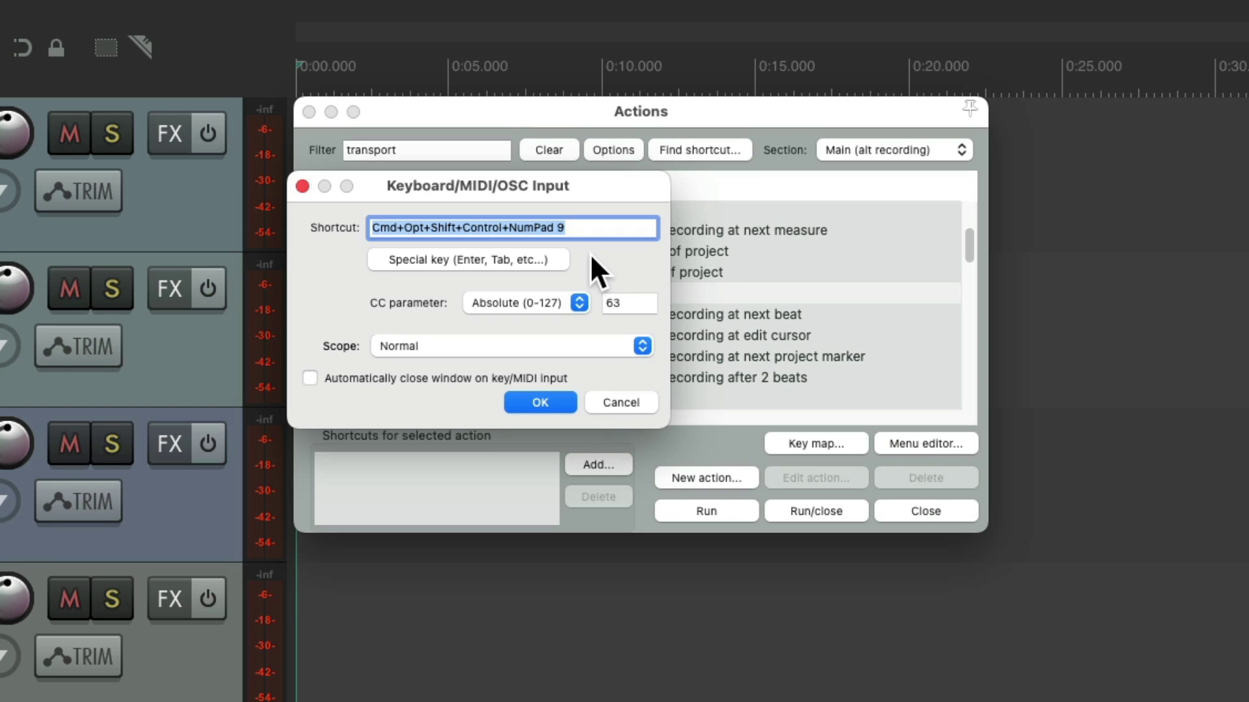
pyautogui.press('Return')
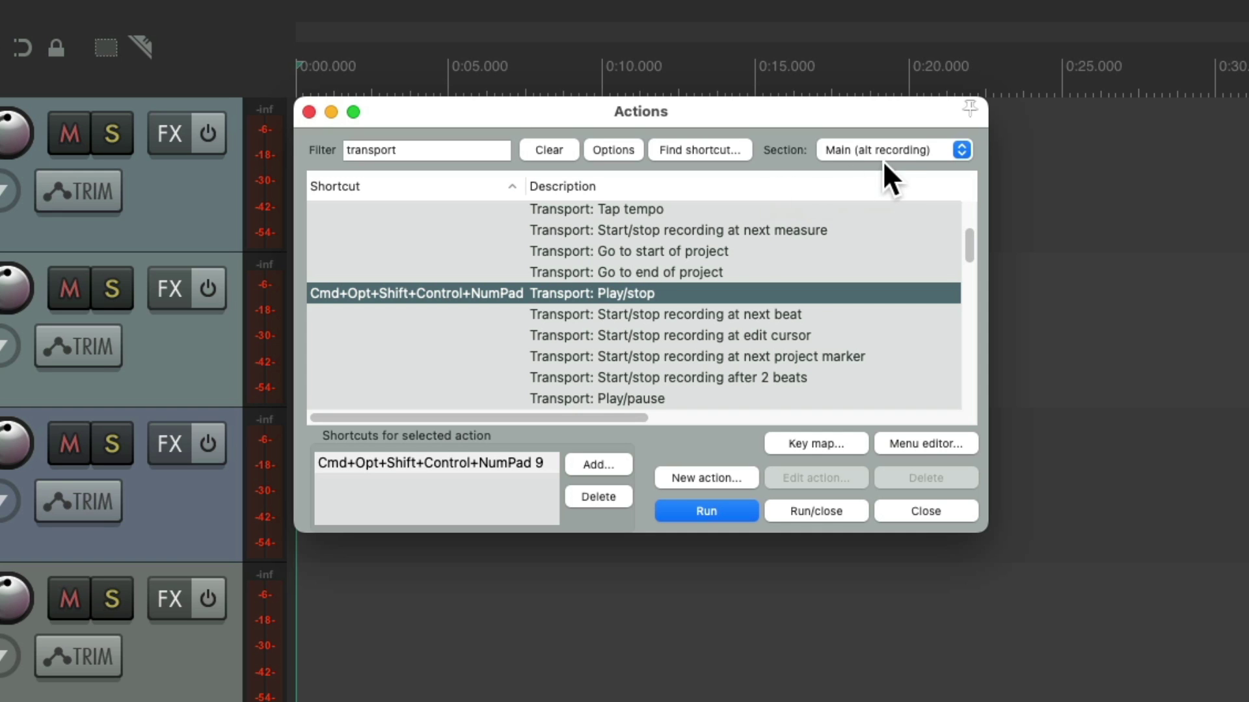
pyautogui.press('Escape')
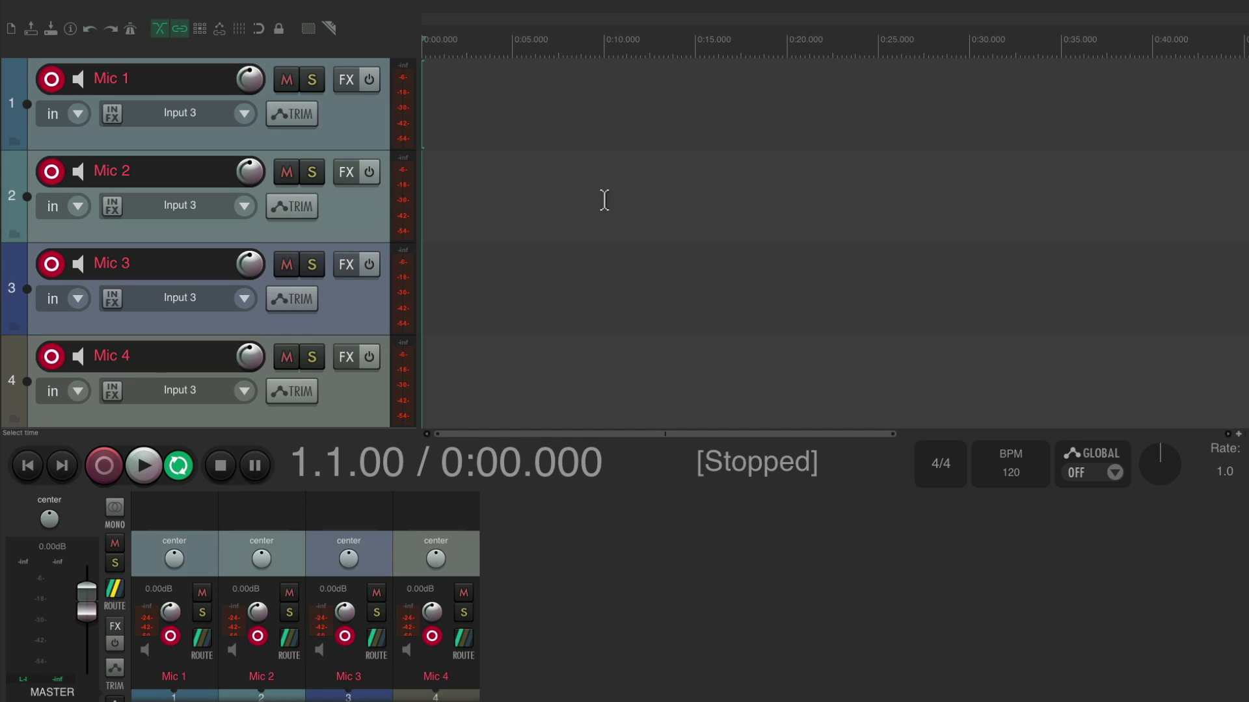
# - Start recording and hide the transport, and try moving the edit cursor to about 5 seconds and selecting the Mic 1 and Mic 2 tracks
pyautogui.press('super+r')
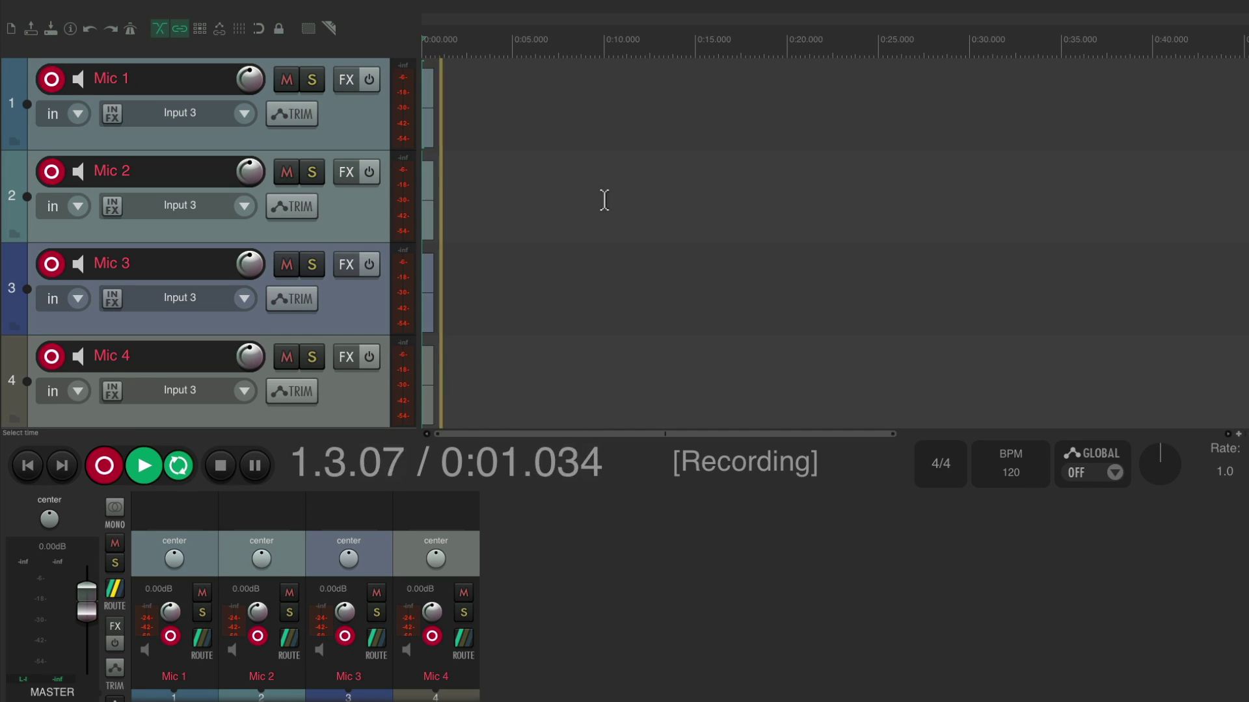
pyautogui.press('super+alt+t')
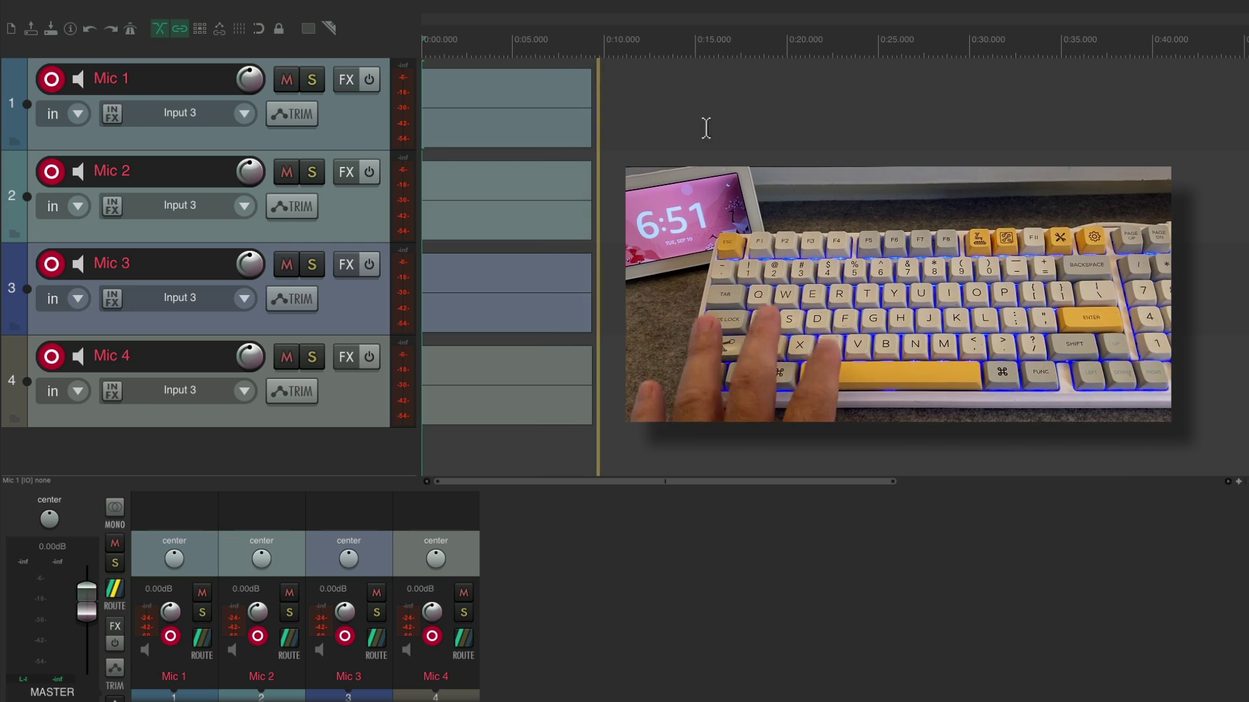
pyautogui.click(752, 37)
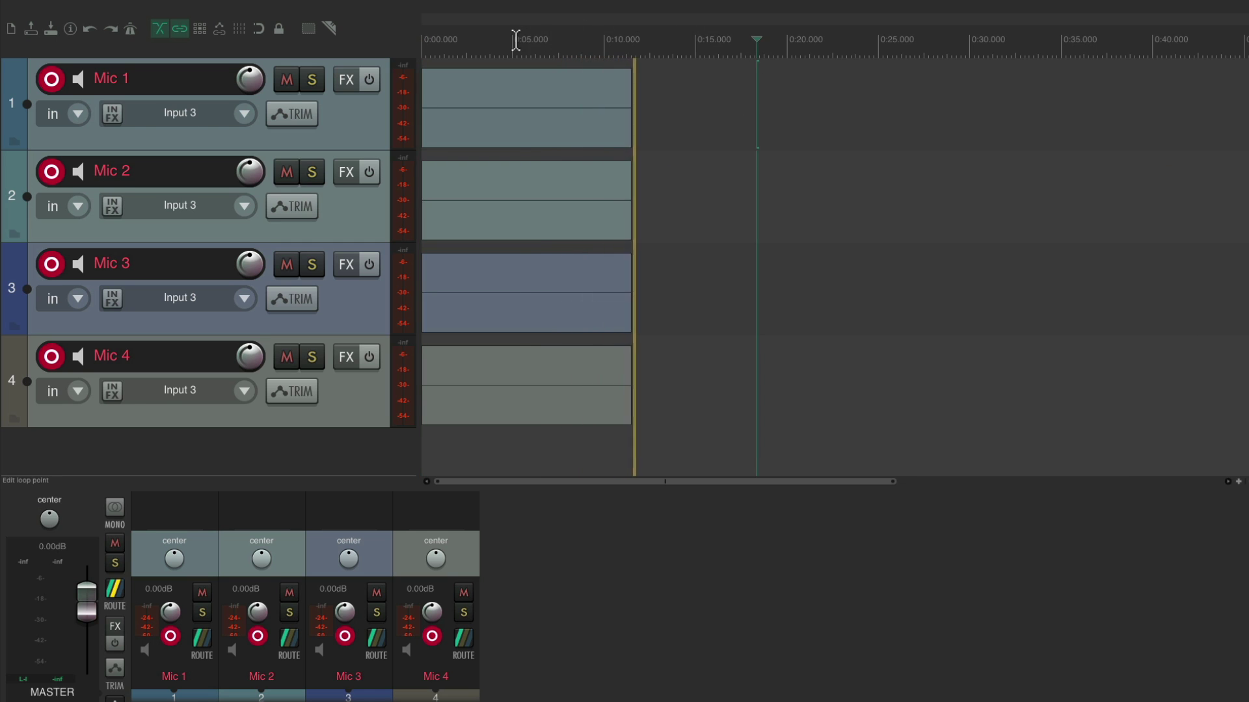
pyautogui.click(516, 36)
pyautogui.click(394, 137)
pyautogui.click(395, 250)
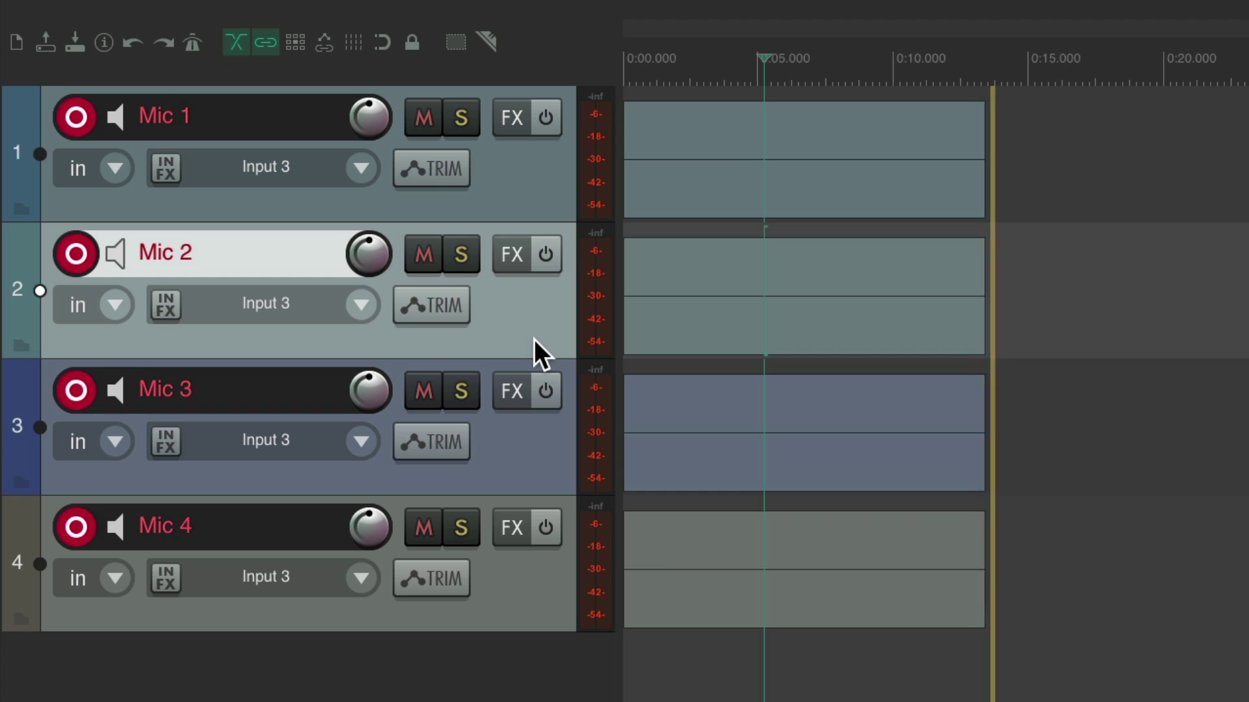
pyautogui.keyDown('ctrl'); pyautogui.click(533, 338); pyautogui.keyUp('ctrl')
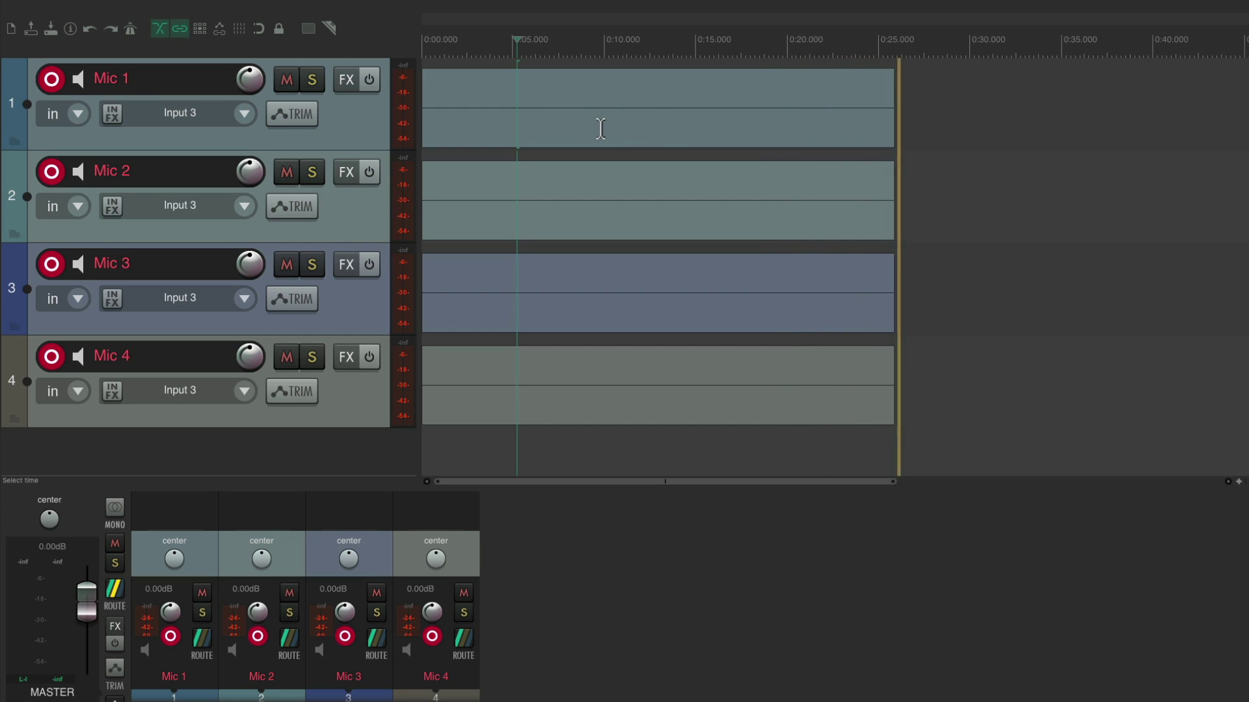
# - Stop the recording with the custom play/stop shortcut while the transport is hidden, and remove the recorded takes
pyautogui.press('space')
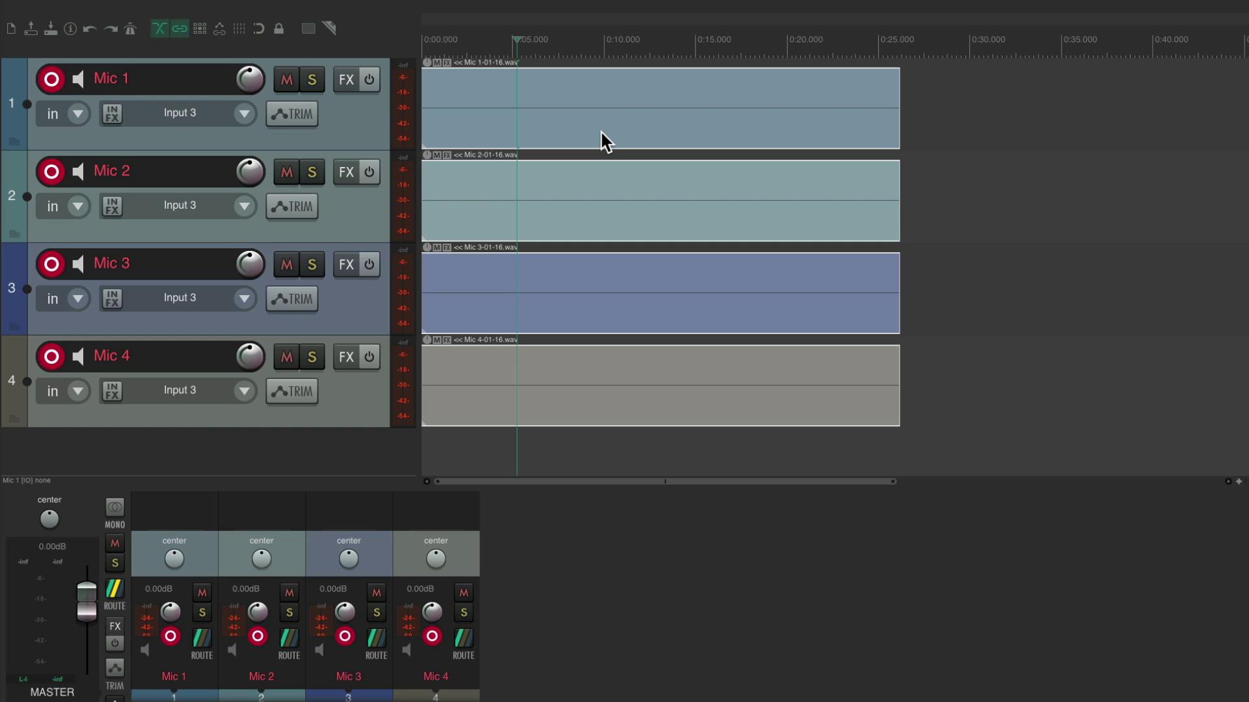
pyautogui.hotkey('ctrl', 'z')
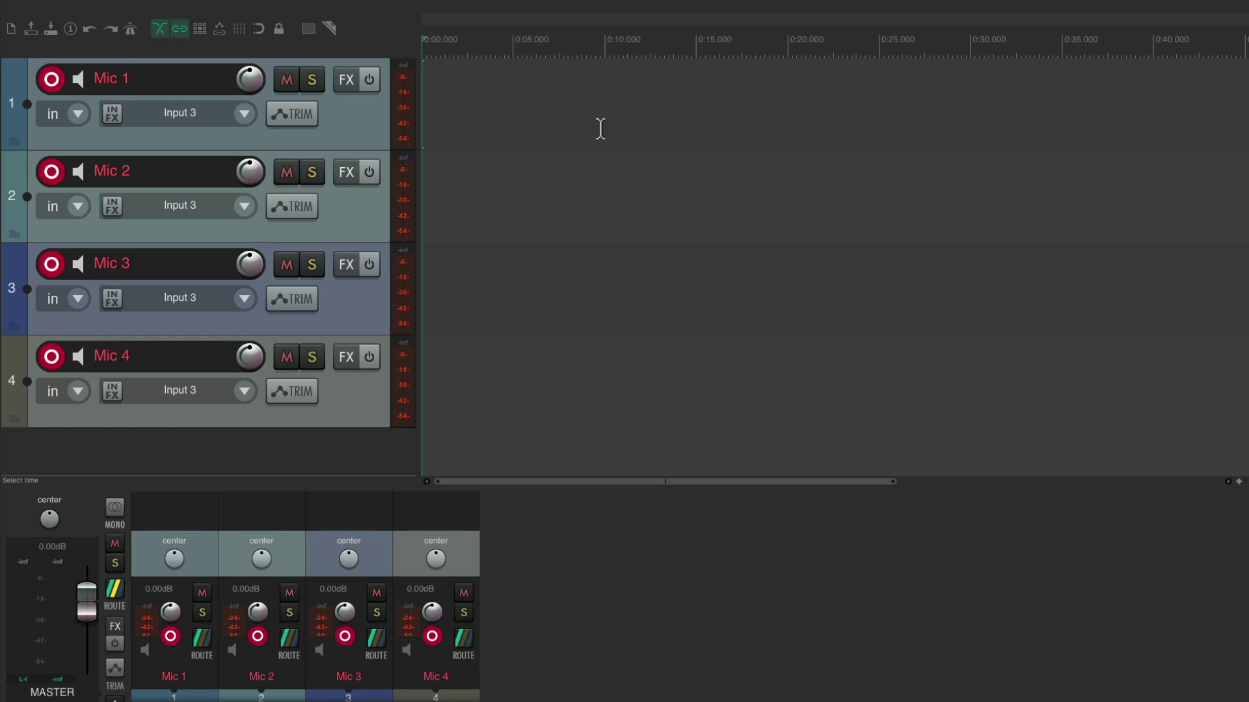
# - Record a new take of about 19 seconds on the four armed tracks, toggling the transport's visibility during it, and stop with the transport shown
pyautogui.hotkey('ctrl', 'r')
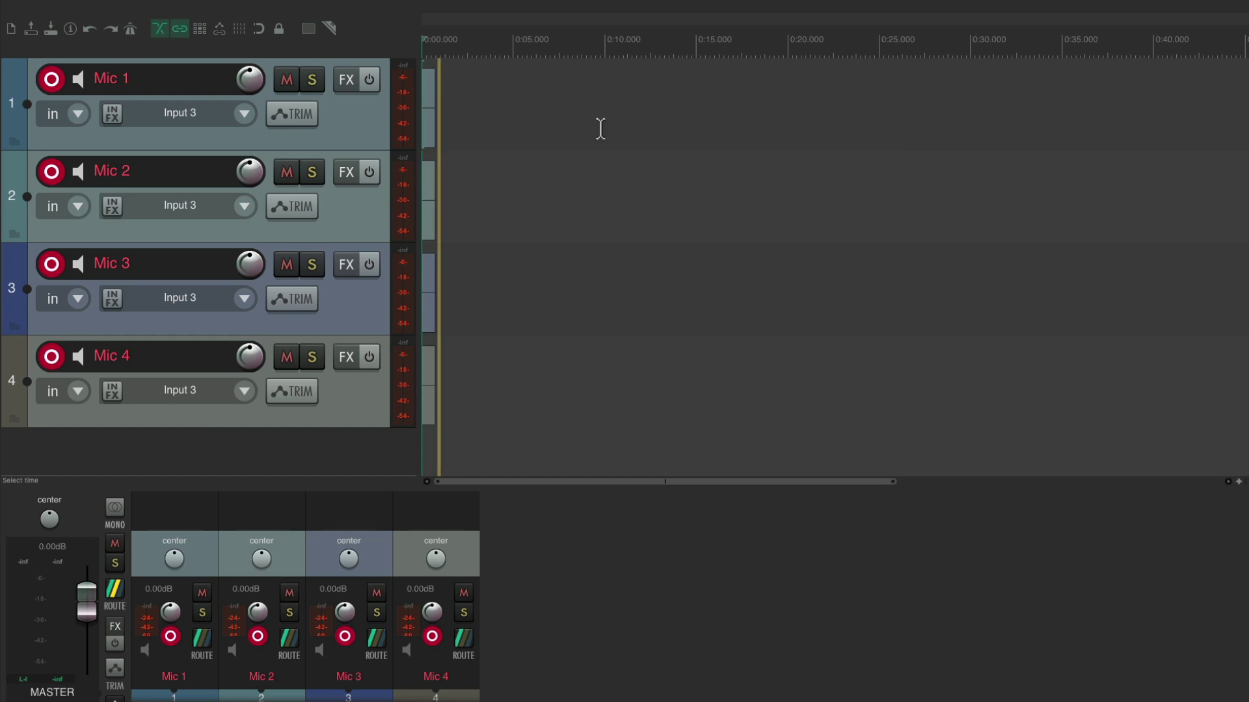
pyautogui.hotkey('ctrl', 'alt', 't')
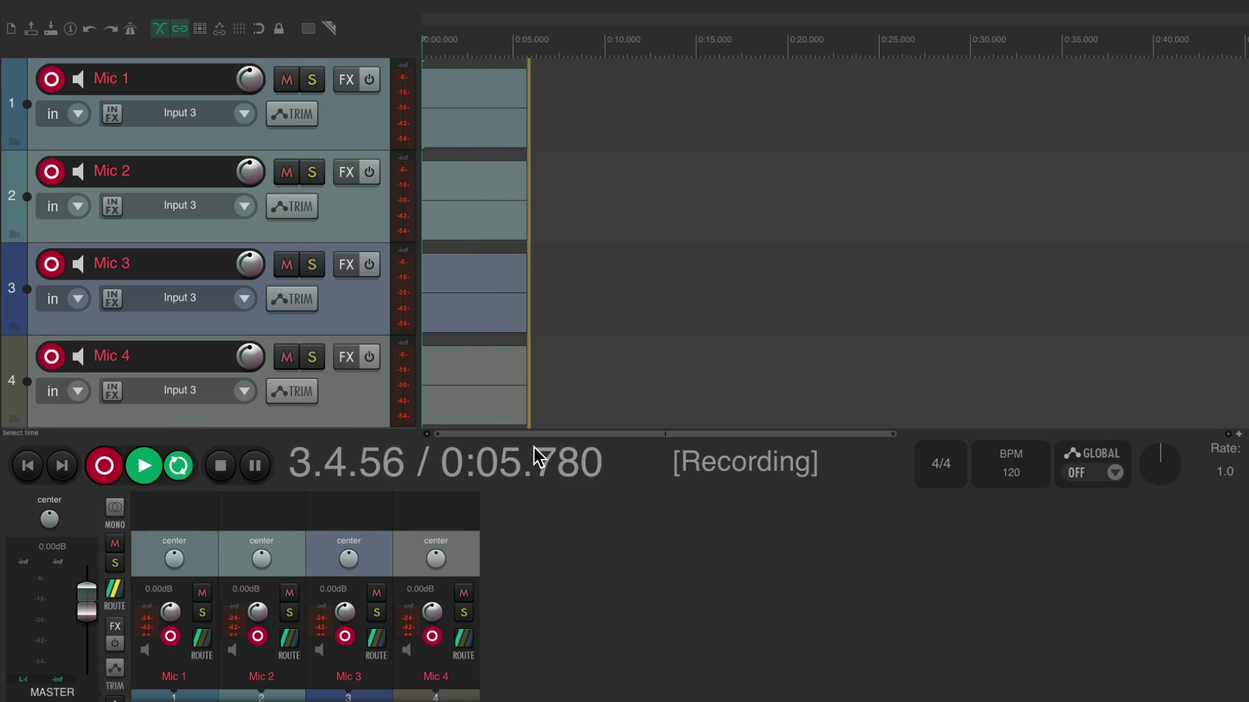
pyautogui.hotkey('ctrl', 'alt', 't')
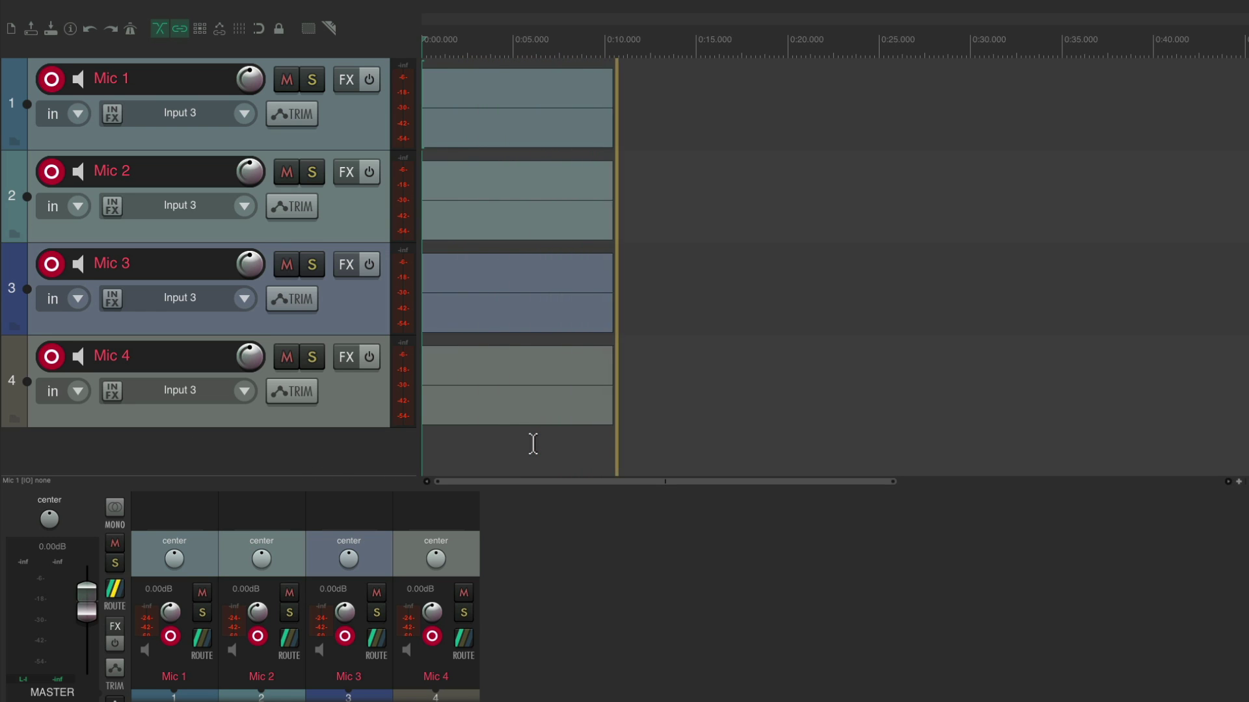
pyautogui.hotkey('ctrl', 'alt', 't')
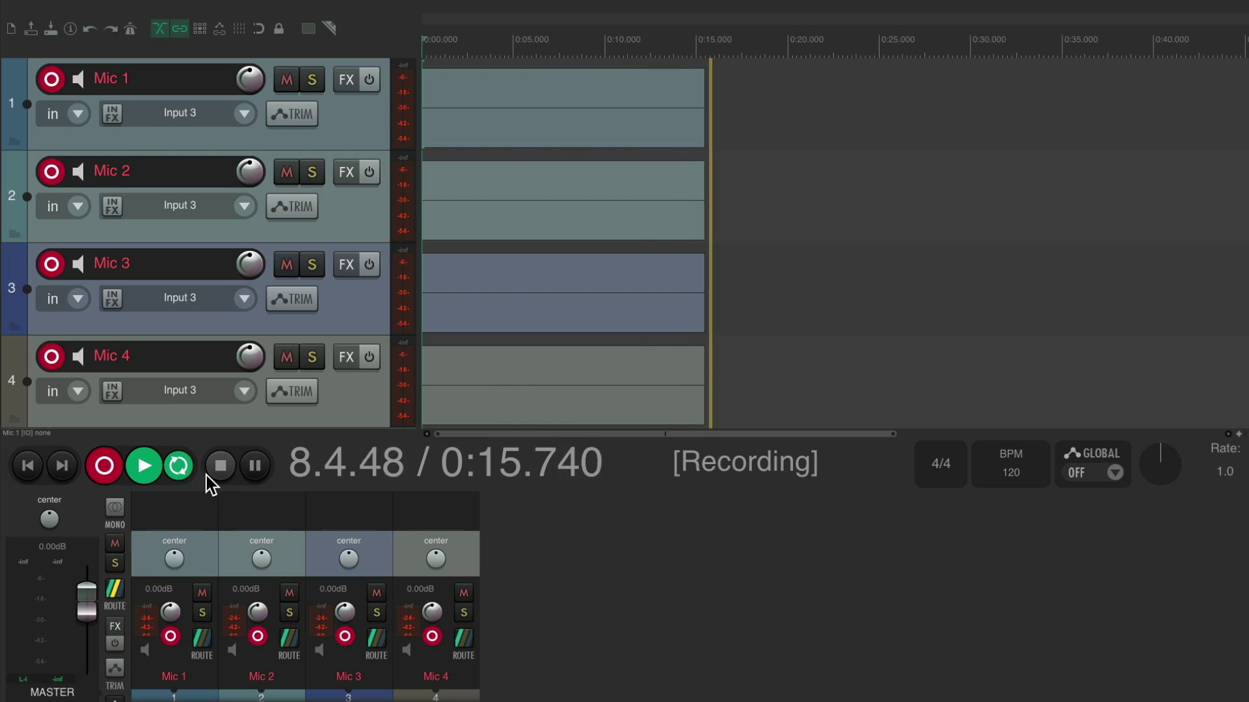
pyautogui.click(213, 470)
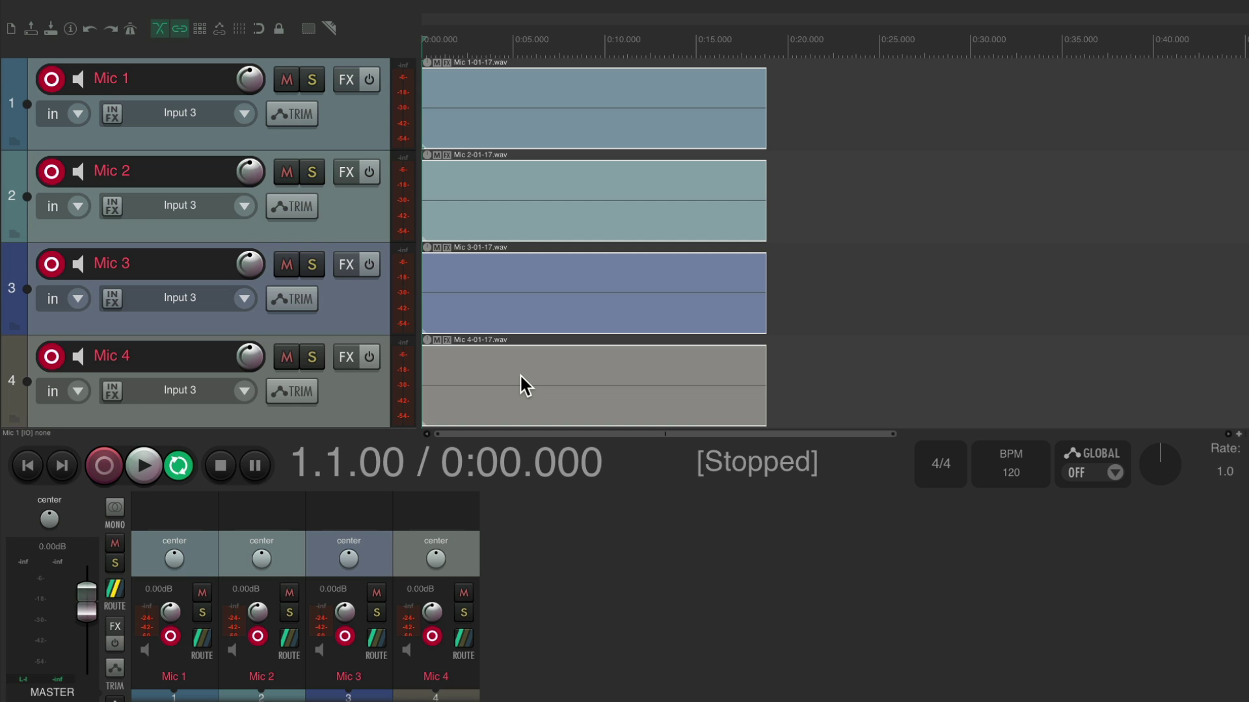
# - Turn off "Use alternate keyboard section when recording" in the Keyboard/Multitouch preferences and accept the change
pyautogui.press('super+comma')
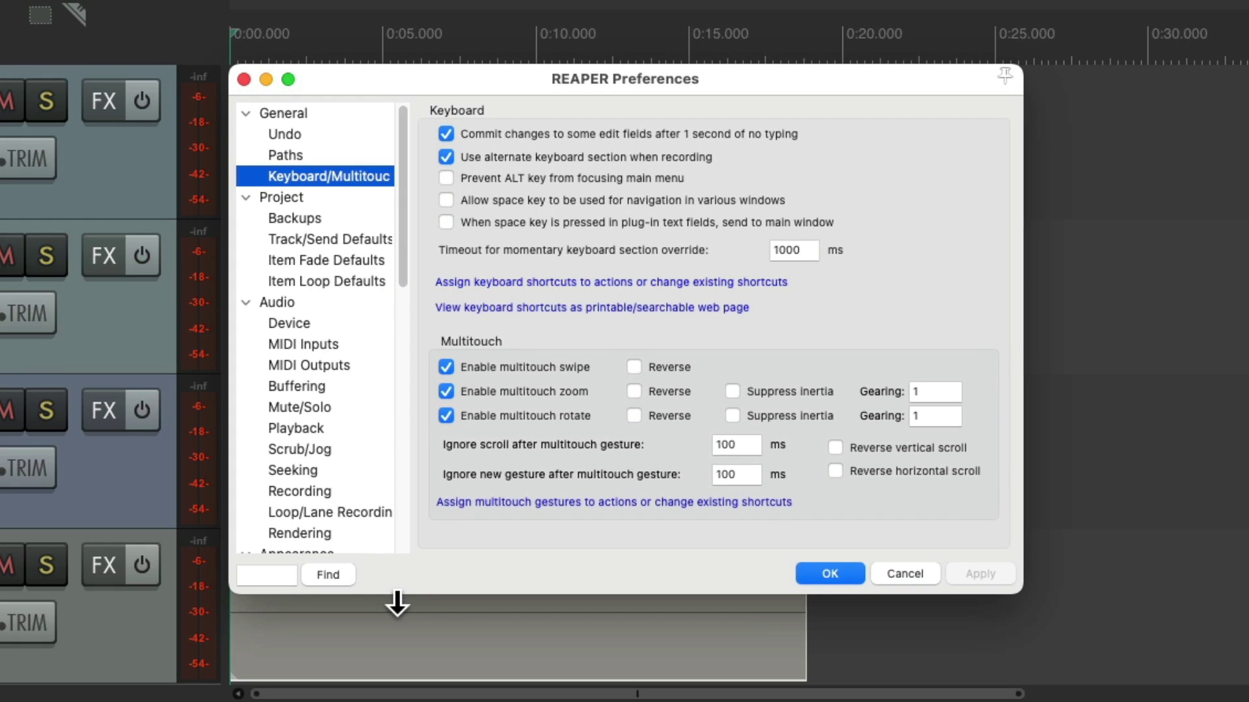
pyautogui.click(446, 156)
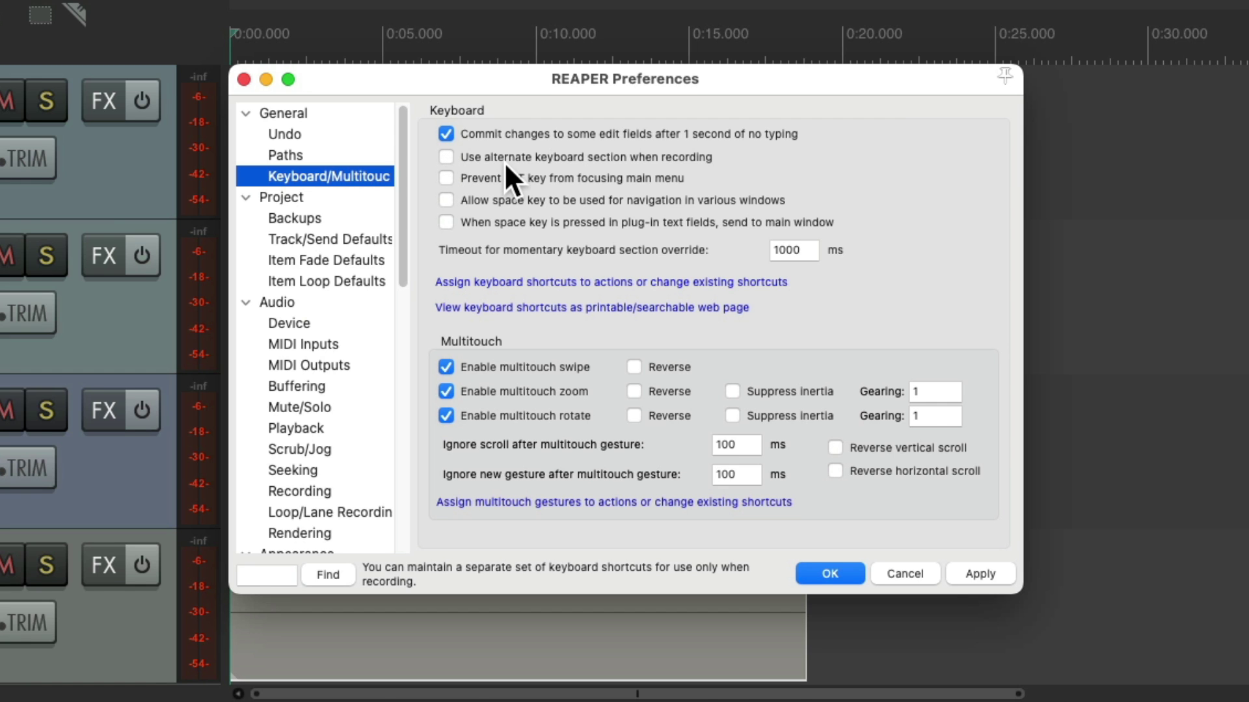
pyautogui.press('Return')
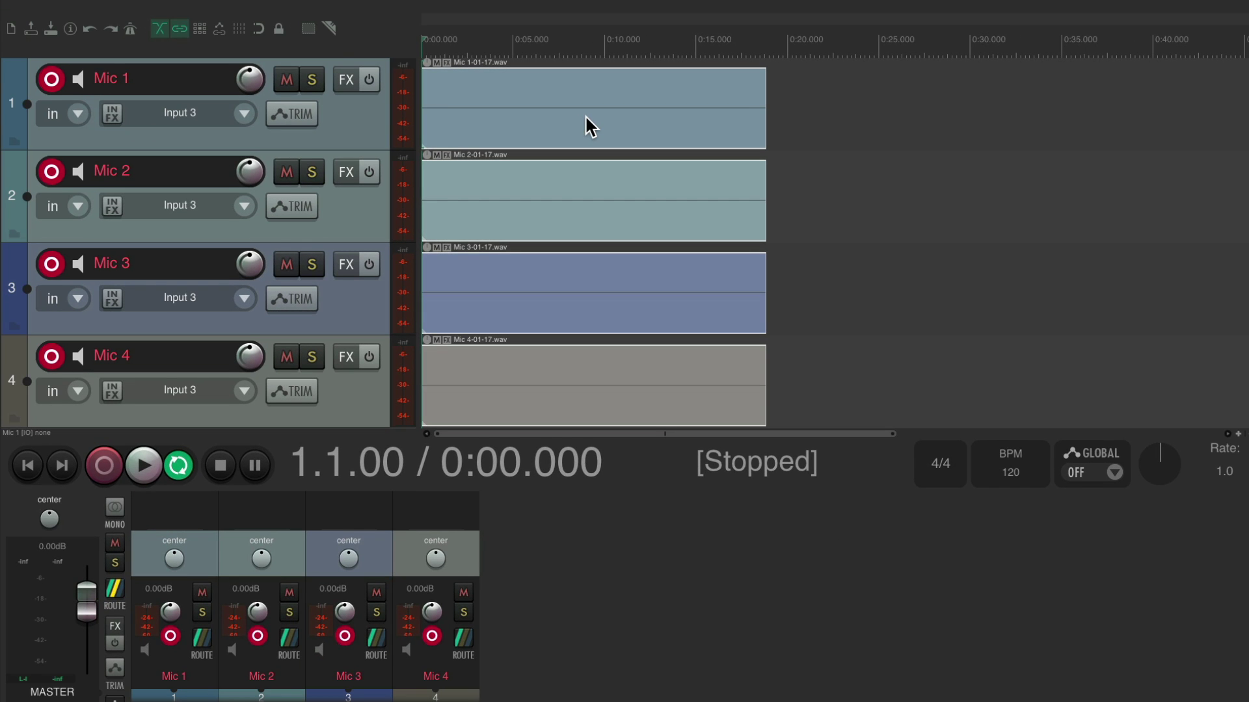
# - Delete the existing takes, and test recording and stopping a take of about 3 seconds with the regular shortcuts before undoing it
pyautogui.press('Delete')
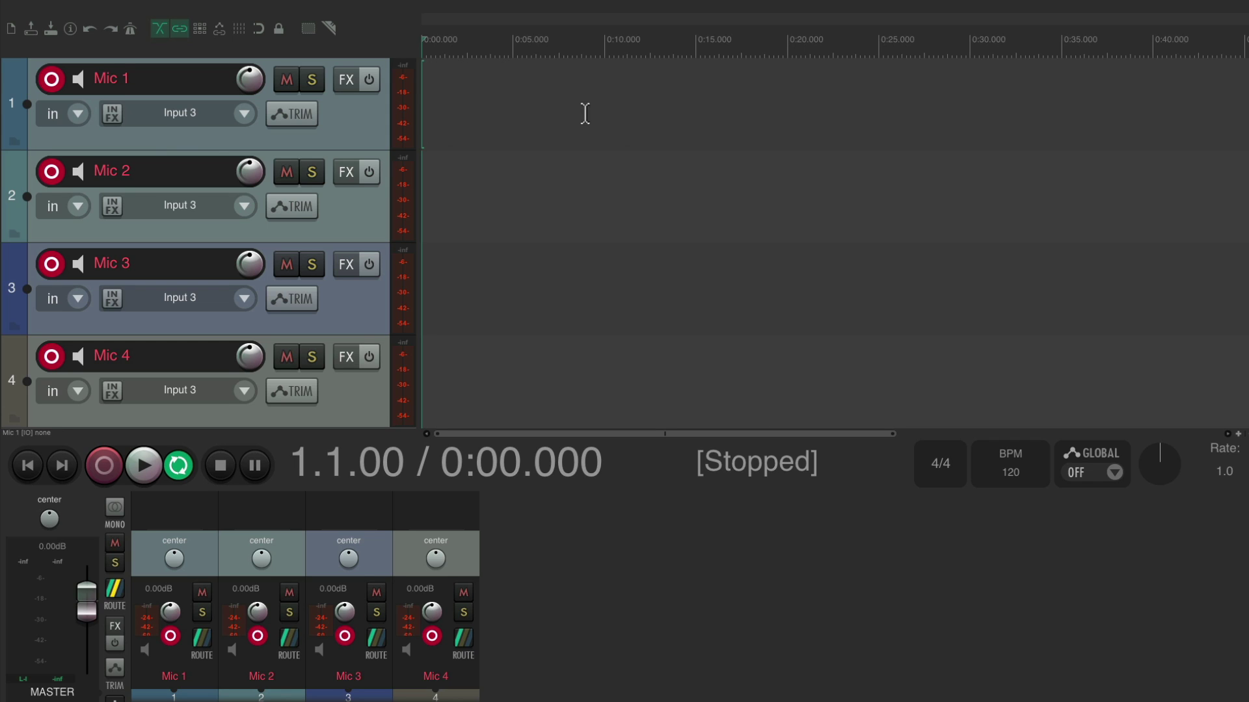
pyautogui.hotkey('ctrl', 'r')
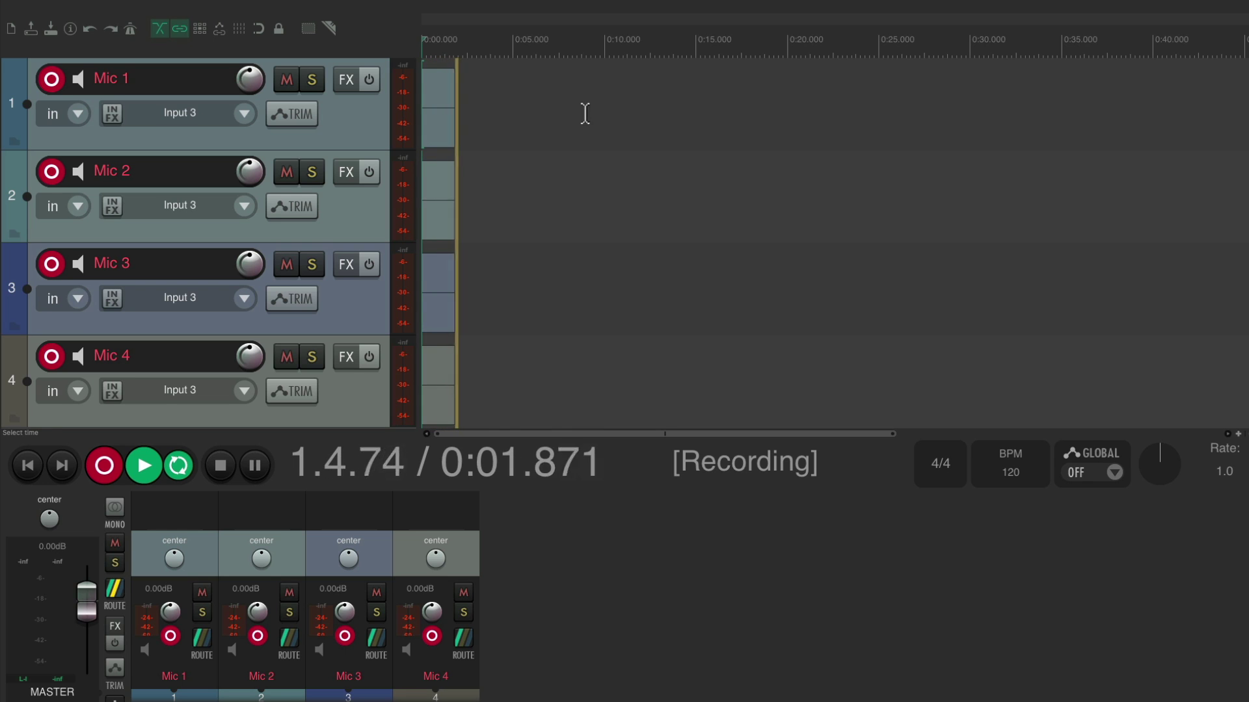
pyautogui.press('space')
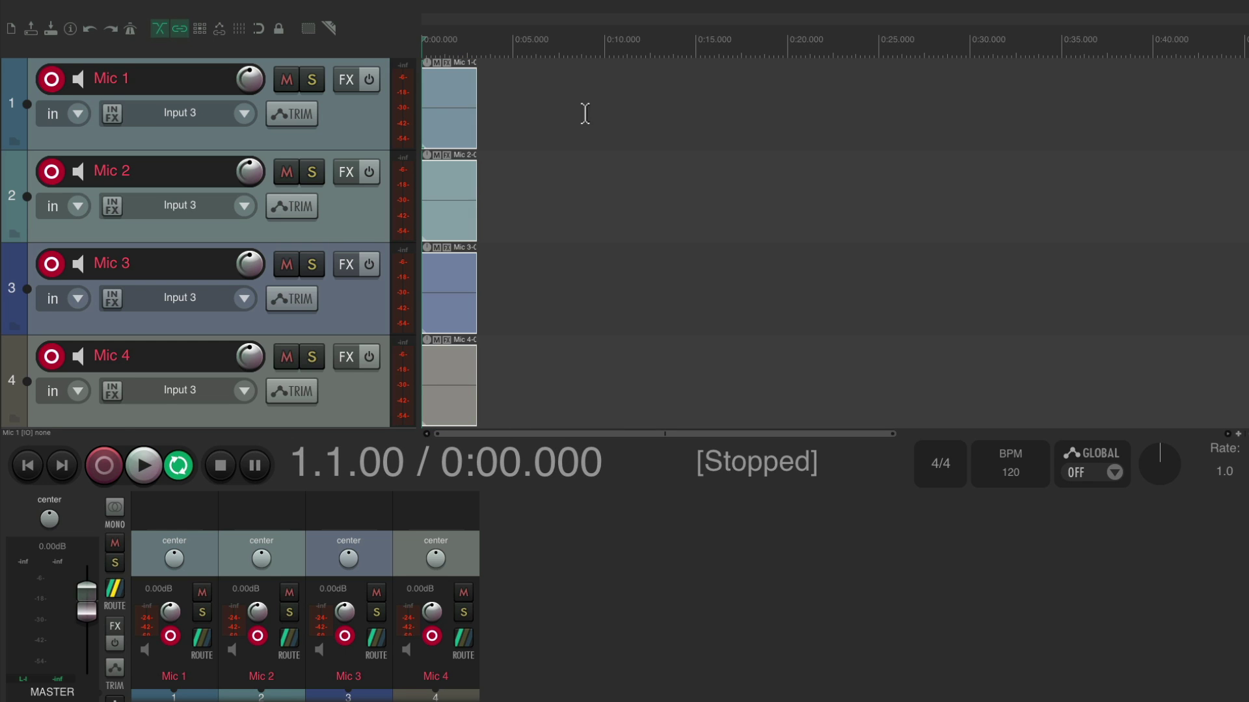
pyautogui.hotkey('ctrl', 'z')
# - Record a new take of about 5 seconds on the four armed tracks, and end the recording while leaving playback running
pyautogui.hotkey('ctrl', 'r')
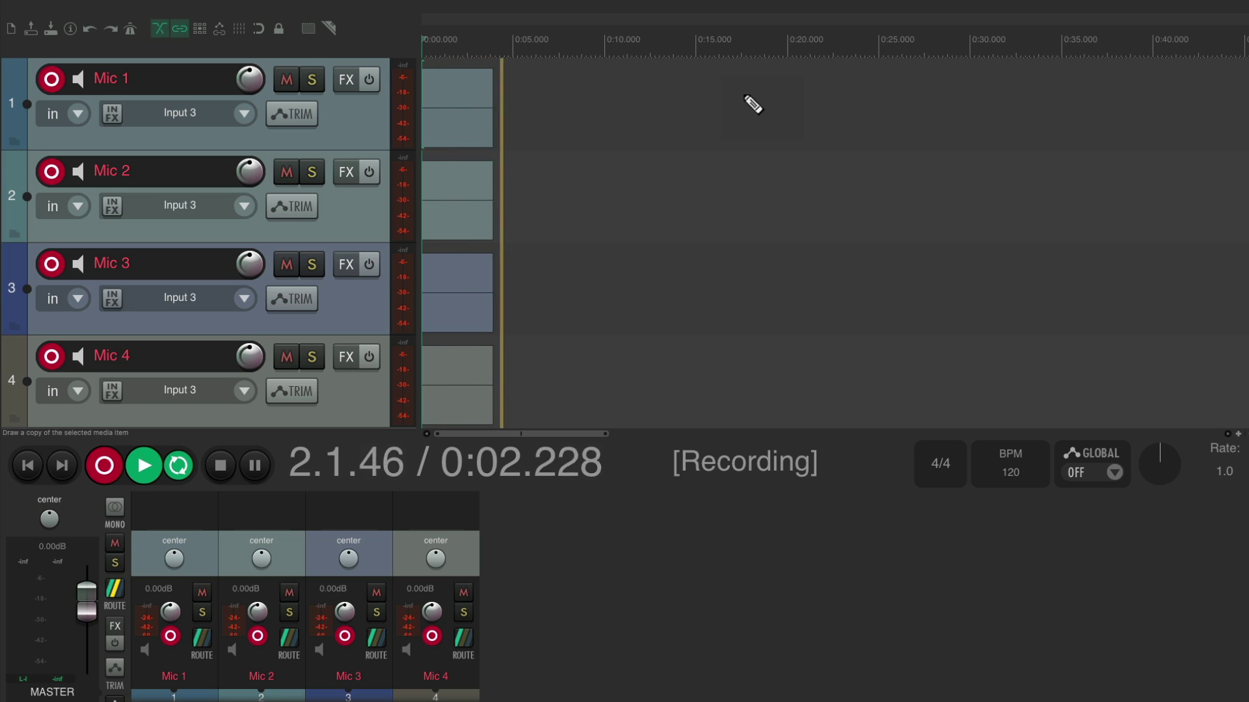
pyautogui.hotkey('ctrl', 'r')
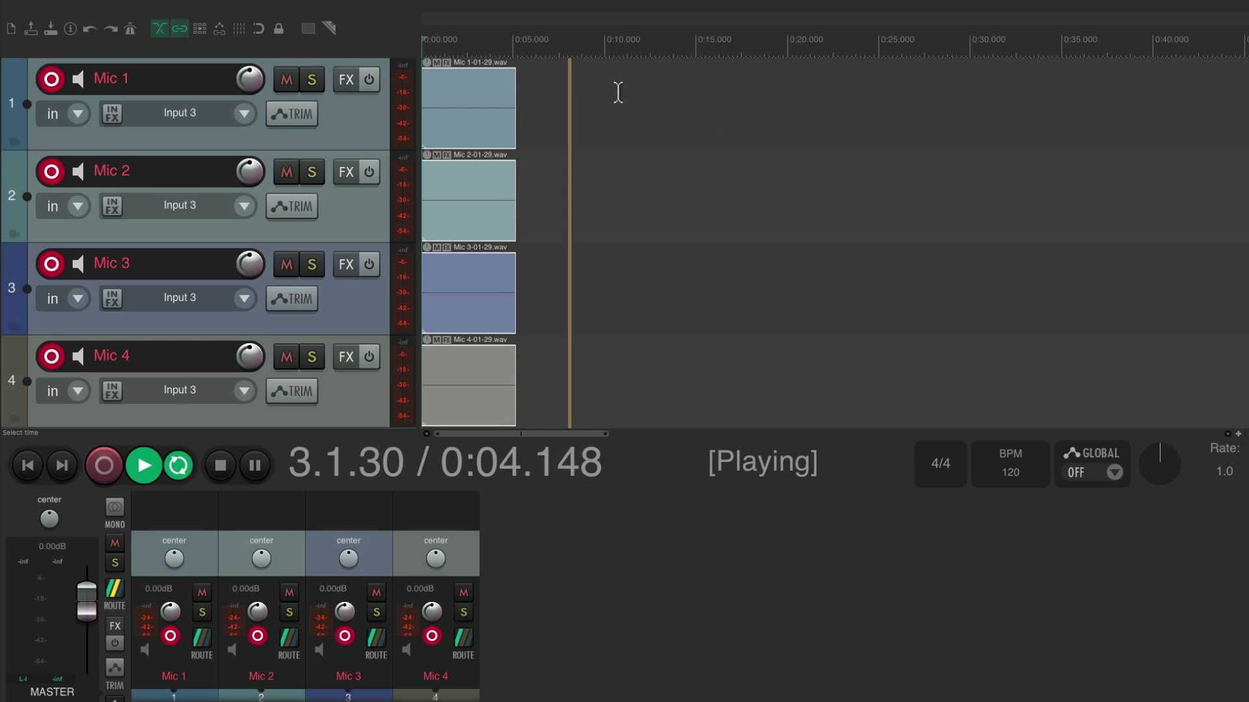